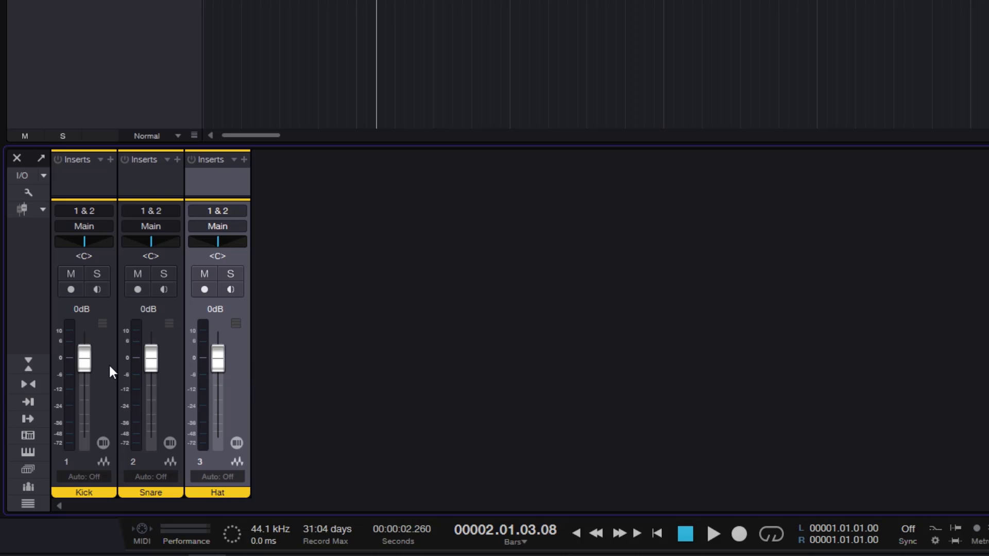
# Step: Lower the Kick fader to -3.3 dB, the Snare to -5.8 dB and the Hat to -8.6 dB
pyautogui.moveTo(85, 366); pyautogui.dragTo(83, 374)
pyautogui.moveTo(153, 367); pyautogui.dragTo(150, 380)
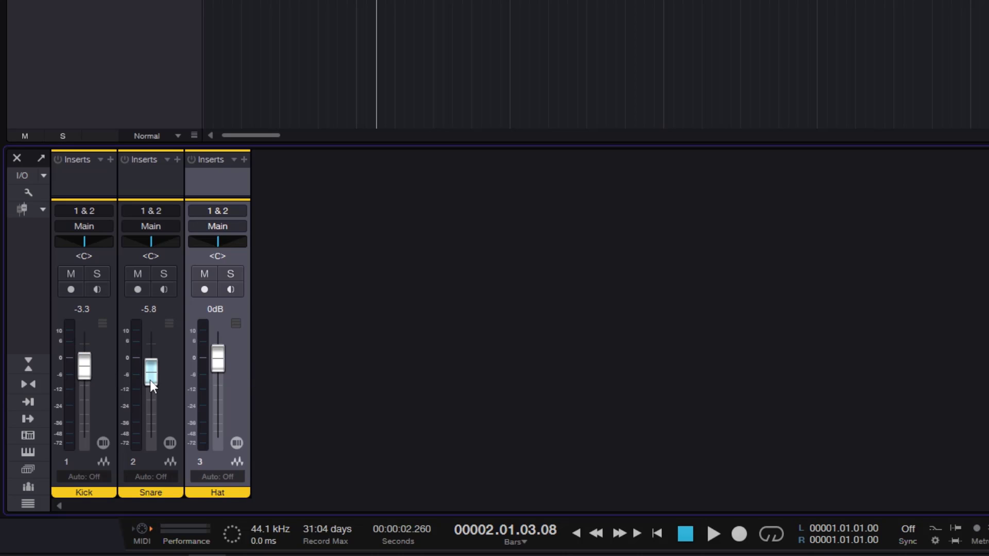
pyautogui.moveTo(215, 367)
pyautogui.mouseDown()
pyautogui.moveTo(220, 388)
pyautogui.moveTo(214, 382)
pyautogui.mouseUp()
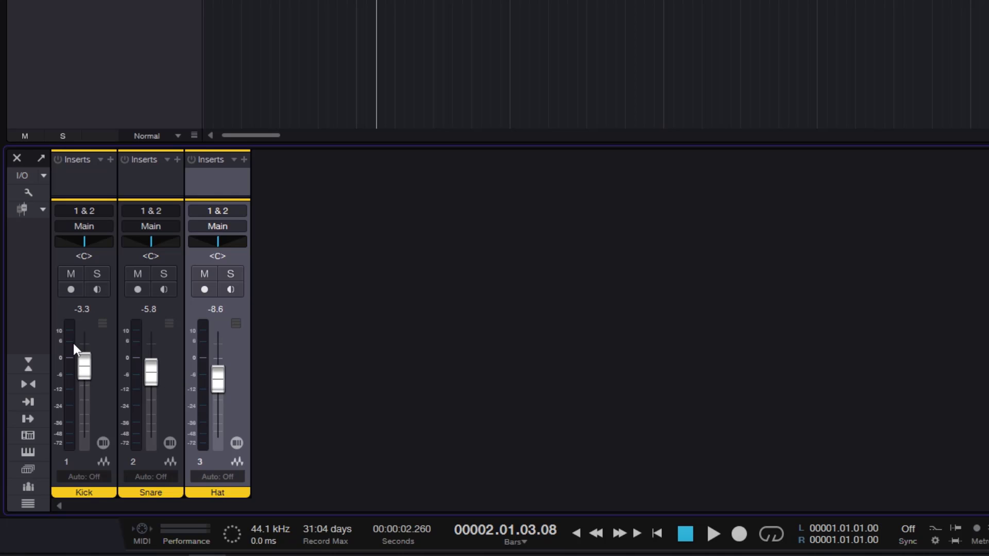
# Step: Raise the Kick, Snare and Hat faders together to -1.4, -3.9 and -6.7 dB
pyautogui.click(98, 371)
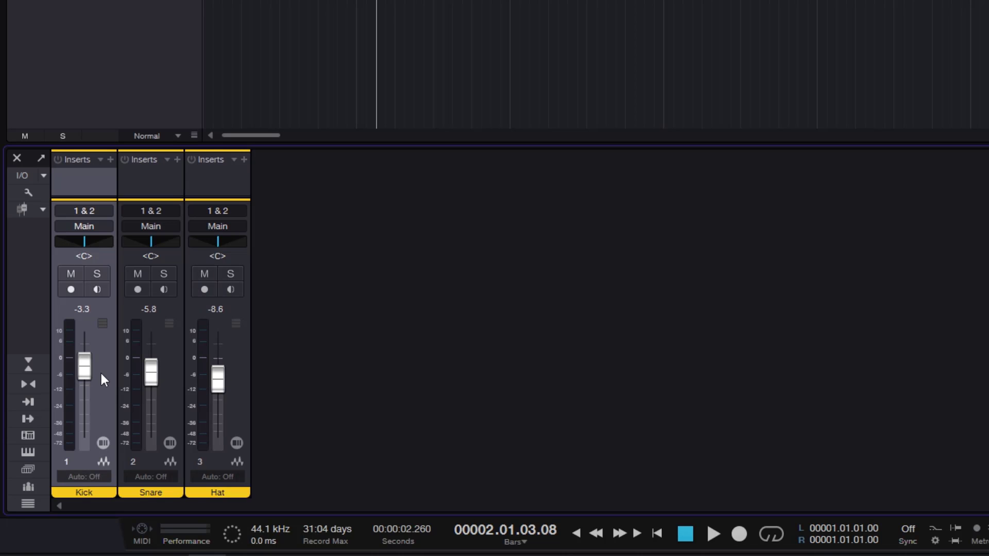
pyautogui.keyDown('shift'); pyautogui.click(234, 374); pyautogui.keyUp('shift')
pyautogui.moveTo(221, 379); pyautogui.dragTo(220, 378)
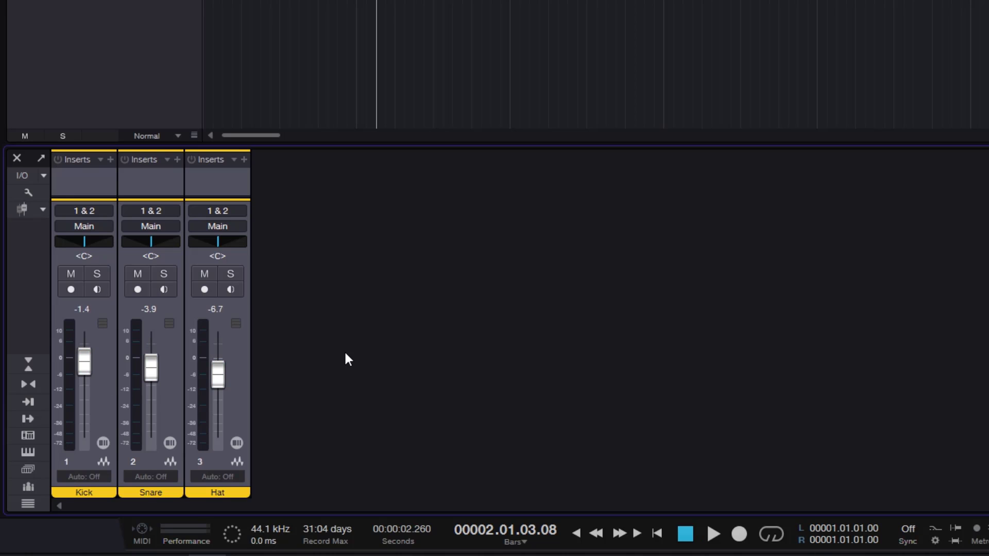
# Step: Group the Kick, Snare and Hat channels under the name "drums"
pyautogui.click(244, 365)
pyautogui.click(108, 361)
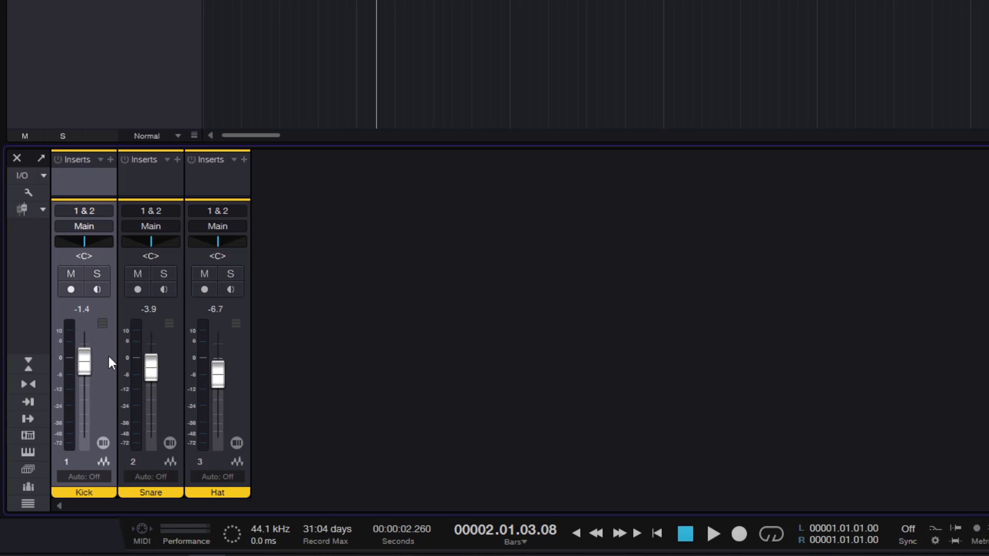
pyautogui.keyDown('shift'); pyautogui.click(230, 361); pyautogui.keyUp('shift')
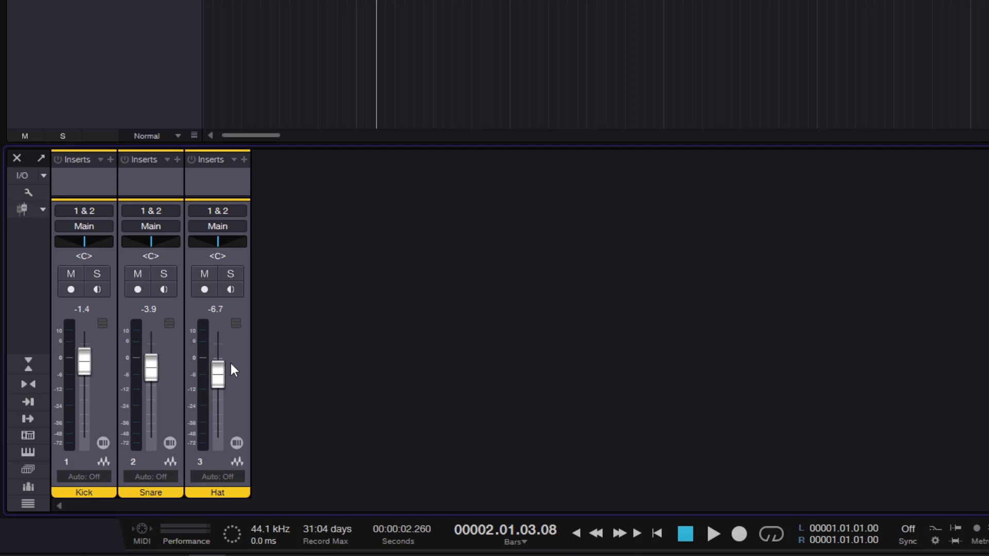
pyautogui.rightClick(230, 361)
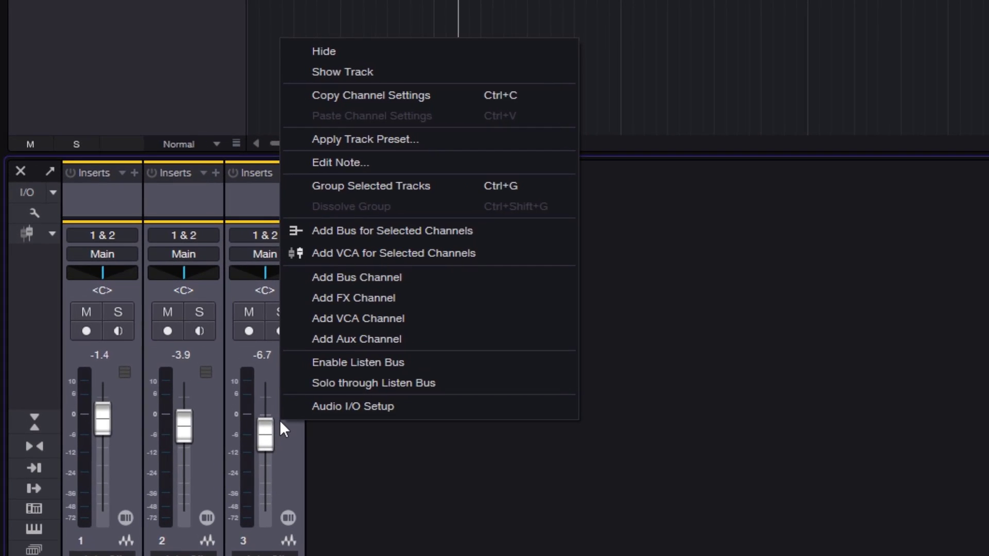
pyautogui.click(381, 186)
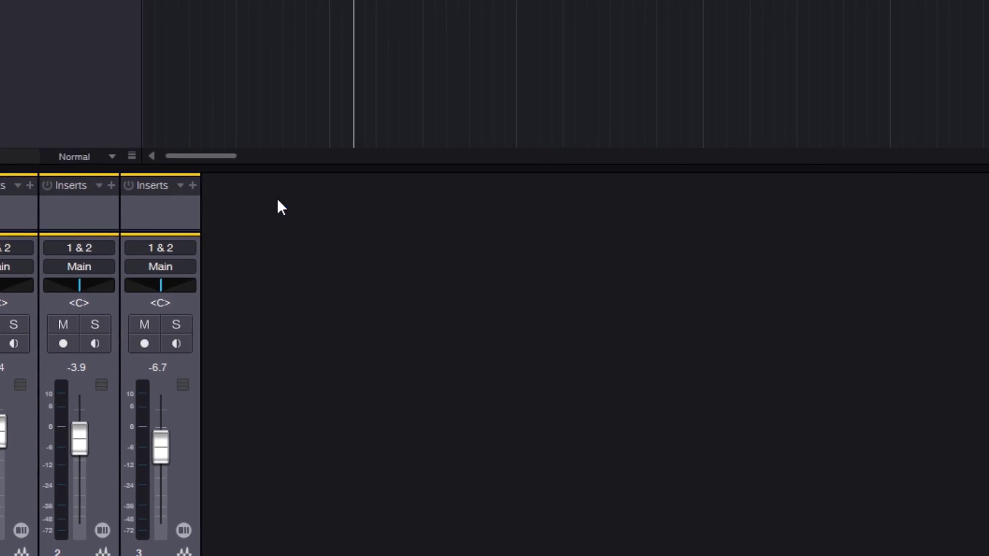
pyautogui.write('drum')
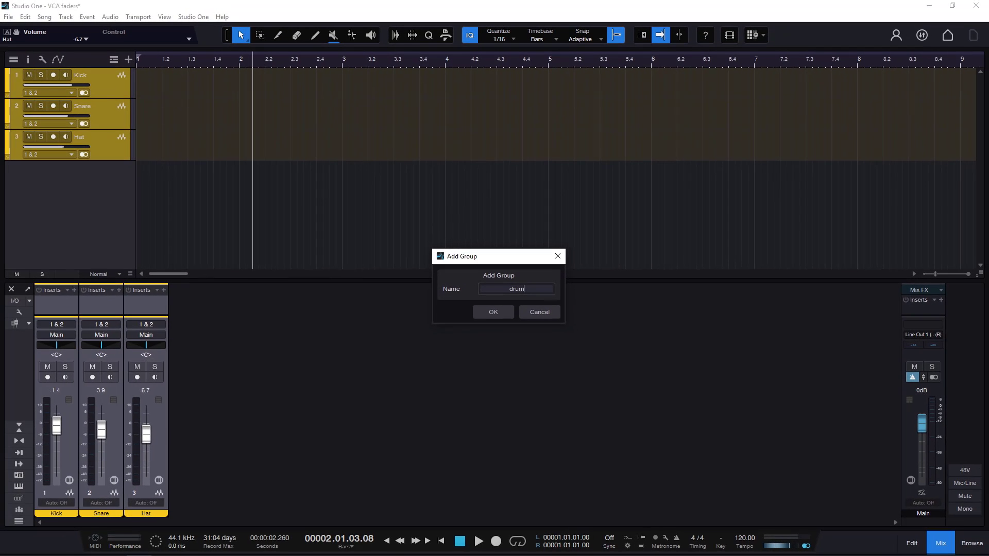
pyautogui.press('Return')
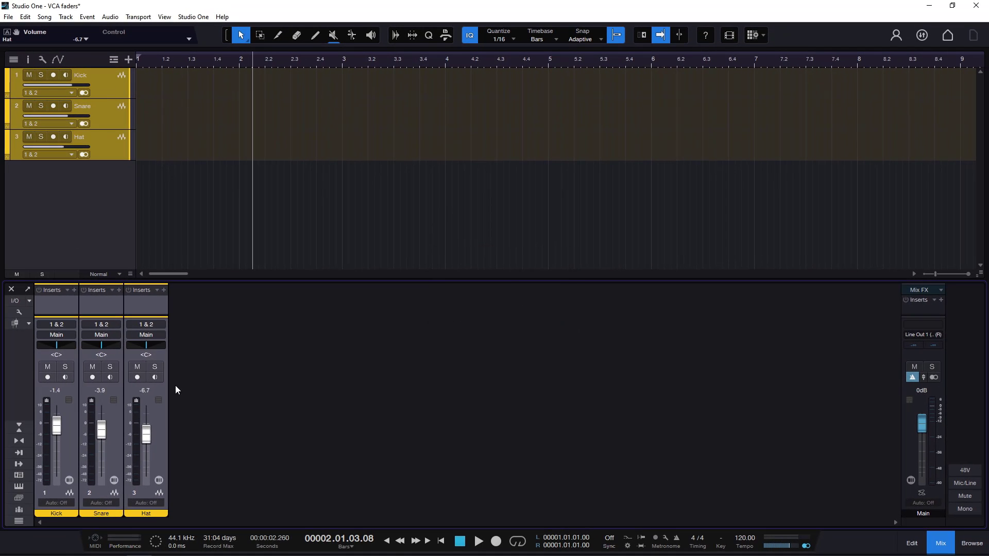
# Step: Raise the grouped faders until the Hat reads -6.1 dB, trying linked pan at L48 and solo and resetting both
pyautogui.click(160, 430)
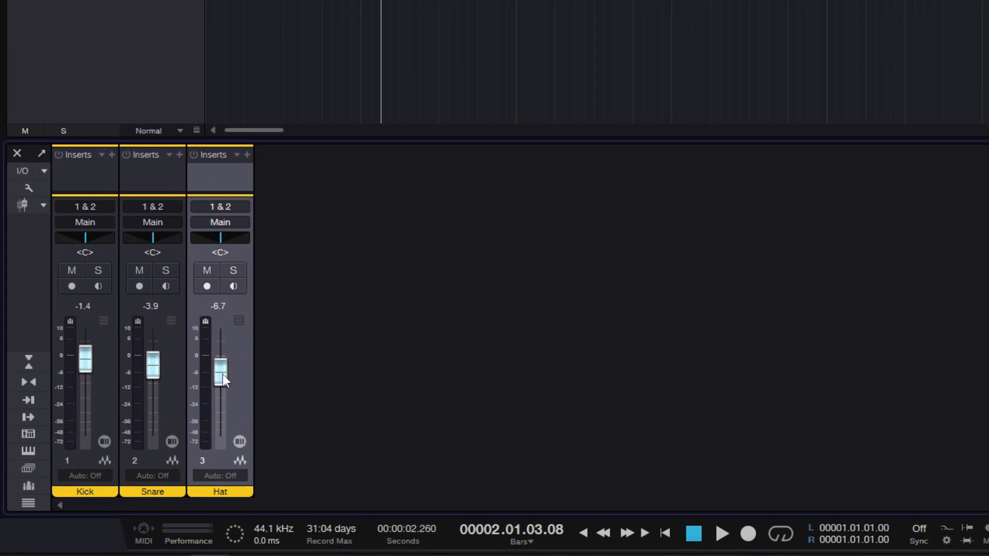
pyautogui.moveTo(222, 375)
pyautogui.mouseDown()
pyautogui.moveTo(222, 383)
pyautogui.moveTo(232, 370)
pyautogui.mouseUp()
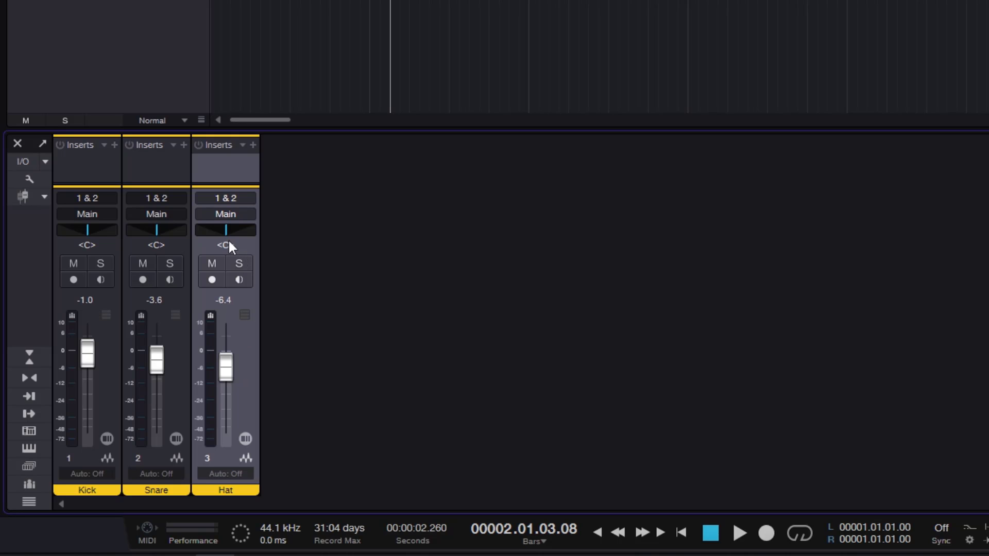
pyautogui.moveTo(230, 233)
pyautogui.mouseDown()
pyautogui.moveTo(241, 233)
pyautogui.moveTo(211, 227)
pyautogui.mouseUp()
pyautogui.click(239, 263)
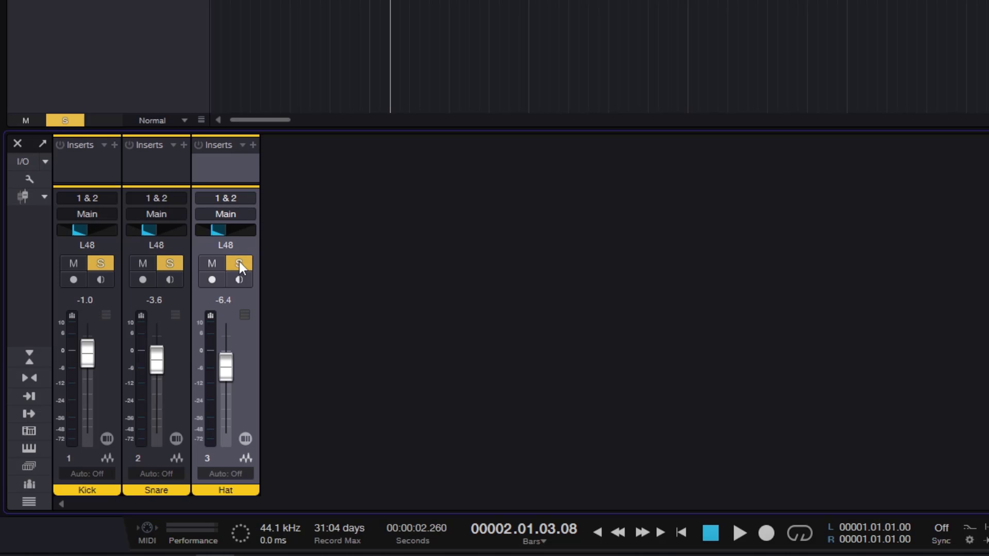
pyautogui.click(238, 263)
pyautogui.keyDown('alt'); pyautogui.click(220, 233); pyautogui.keyUp('alt')
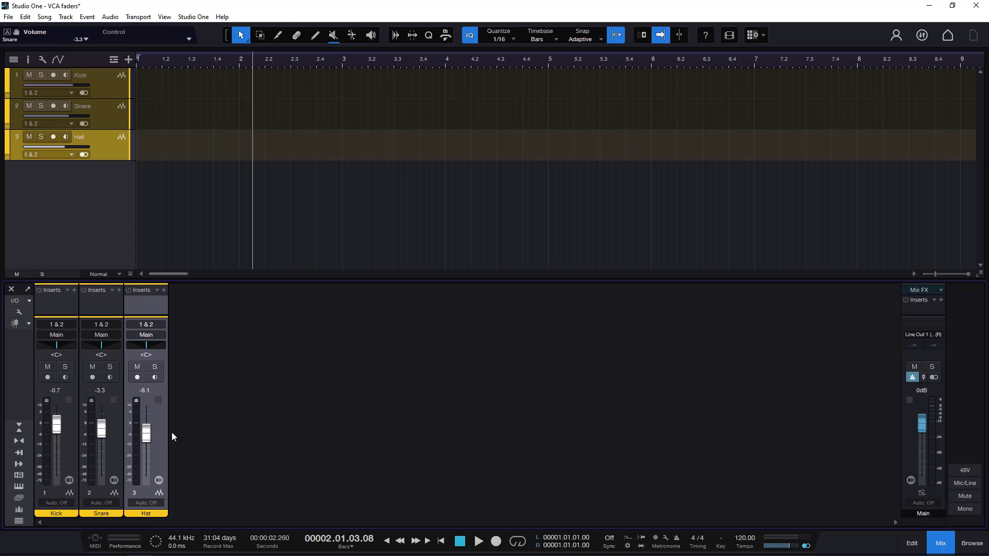
pyautogui.moveTo(232, 367); pyautogui.dragTo(232, 365)
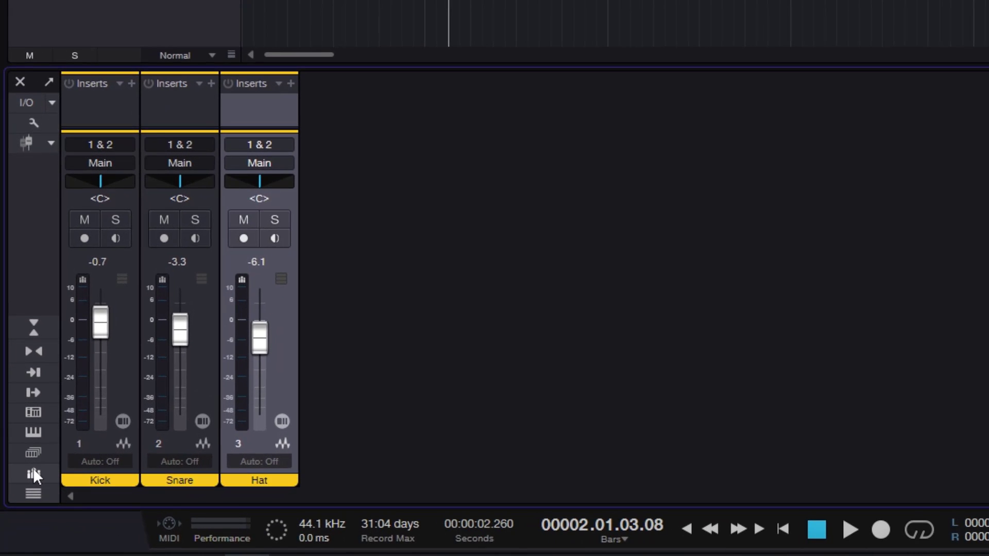
# Step: Exclude Volume from the drums group's linked attributes and move the drum faders individually, with the Hat at -6.7 dB
pyautogui.click(34, 474)
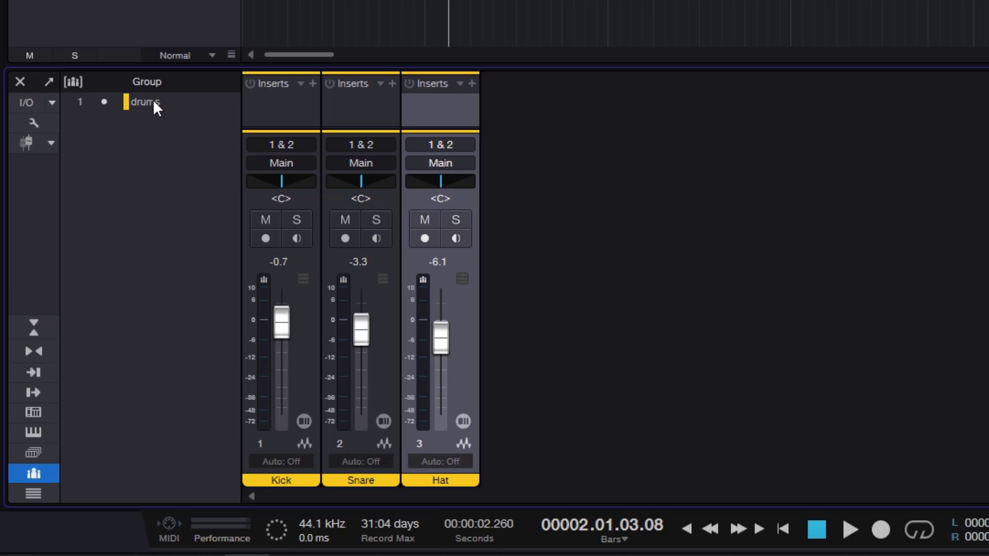
pyautogui.rightClick(153, 100)
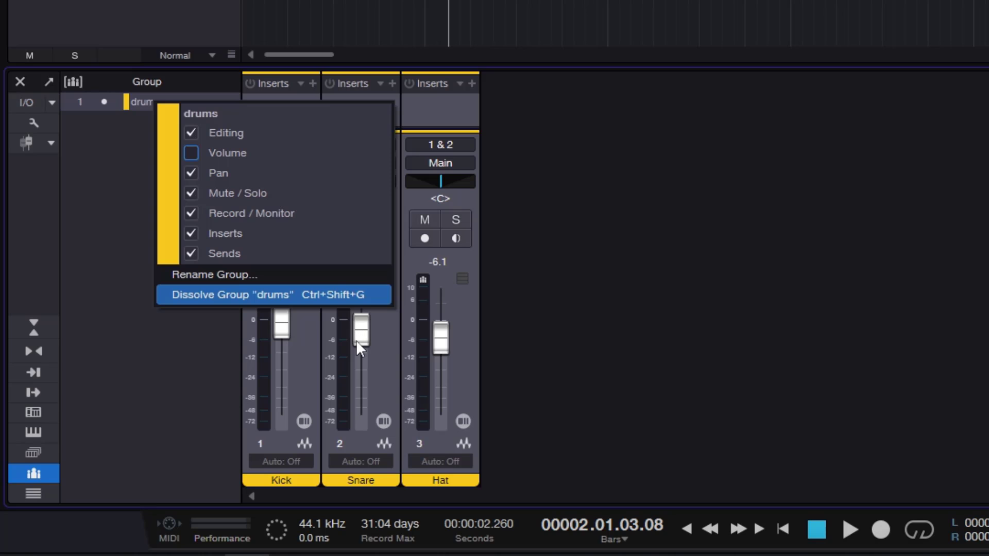
pyautogui.click(356, 339)
pyautogui.moveTo(357, 338)
pyautogui.mouseDown()
pyautogui.moveTo(354, 352)
pyautogui.moveTo(370, 332)
pyautogui.moveTo(357, 347)
pyautogui.moveTo(360, 330)
pyautogui.mouseUp()
pyautogui.click(563, 315)
# Step: Re-enable Volume for the drums group and lower the linked faders to Kick -3.3, Snare -4.2 and Hat -8.6 dB
pyautogui.rightClick(167, 111)
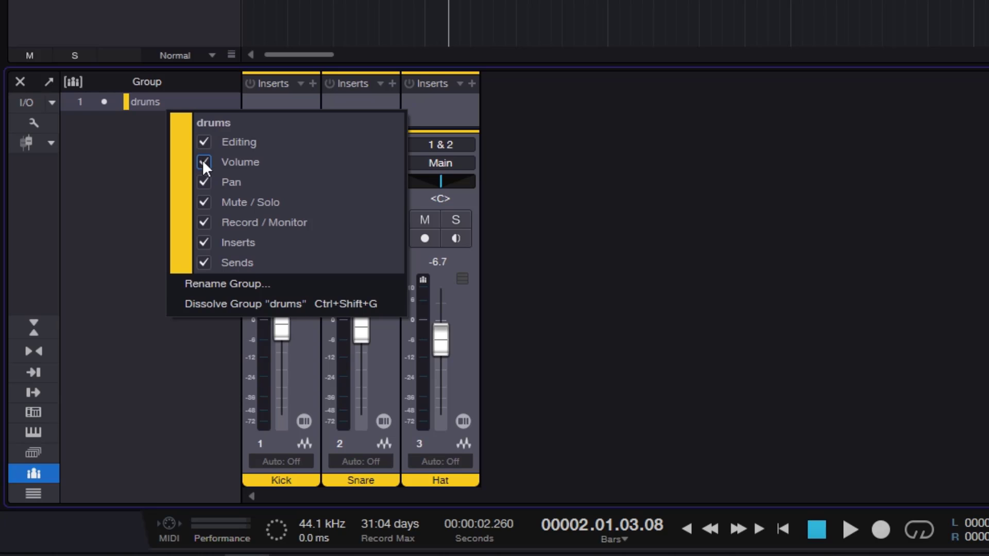
pyautogui.click(374, 348)
pyautogui.moveTo(363, 328); pyautogui.dragTo(366, 333)
# Step: Restrict the drums group to Volume only, disabling Editing, Pan, Mute / Solo, Record / Monitor, Inserts and Sends
pyautogui.rightClick(164, 103)
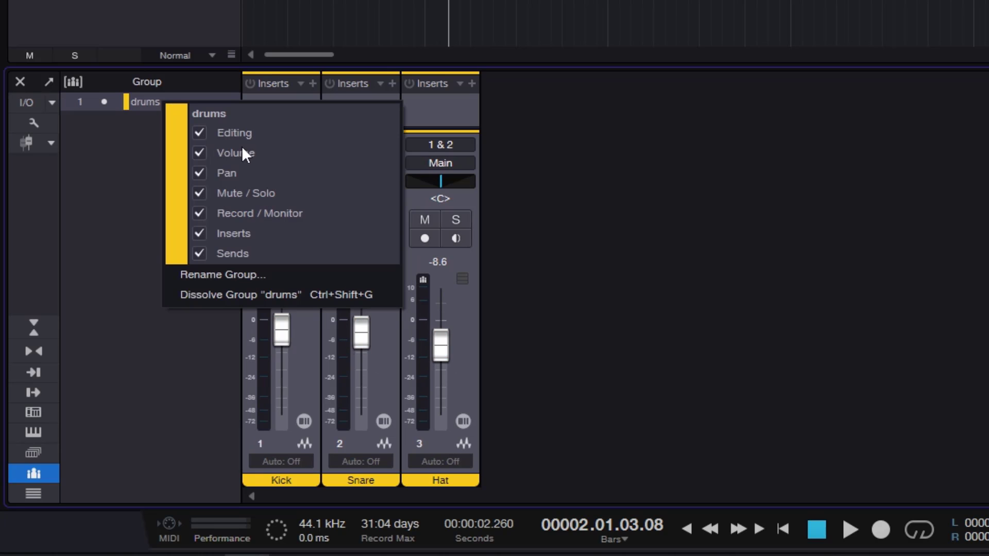
pyautogui.click(200, 132)
pyautogui.click(198, 173)
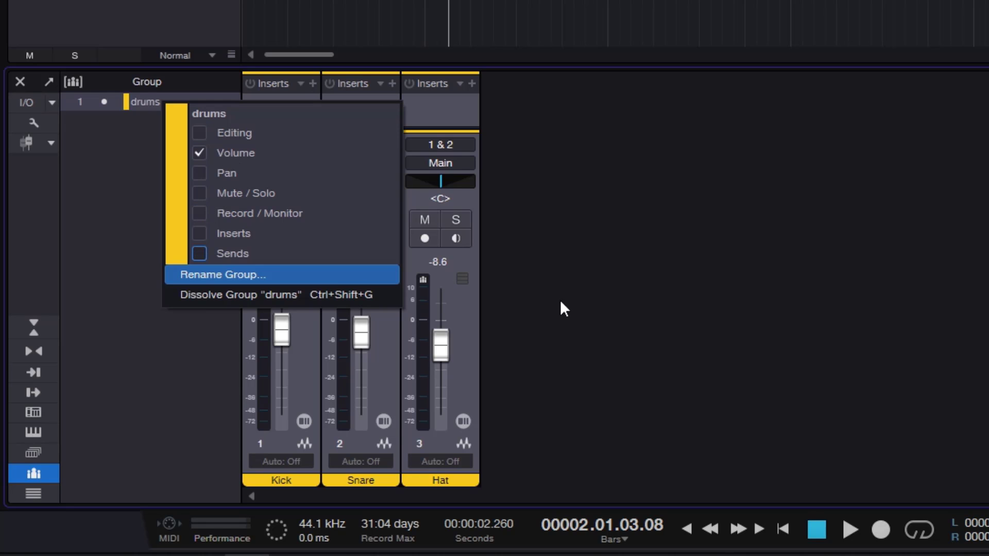
pyautogui.click(481, 345)
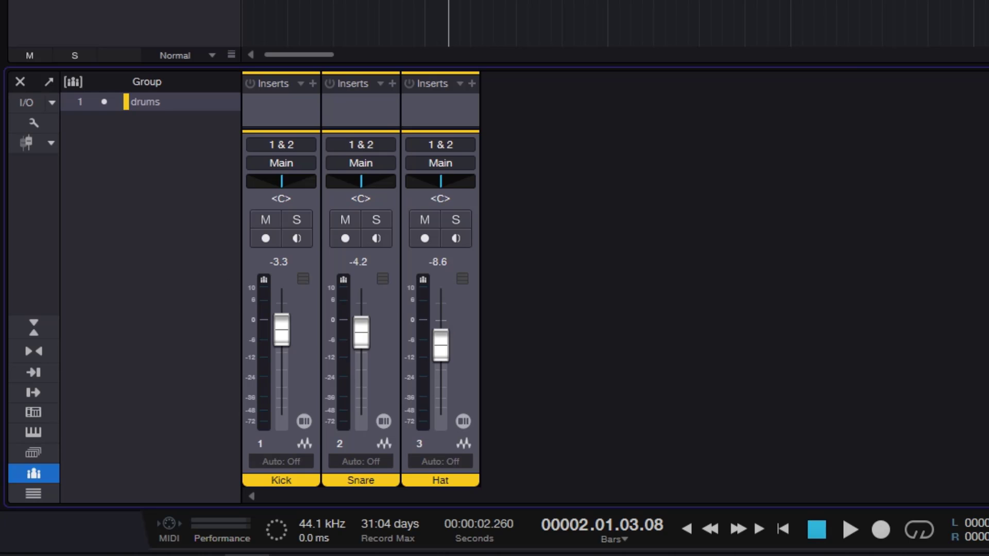
# Step: Dissolve the drums group and hide the group list in the mixer
pyautogui.rightClick(191, 103)
pyautogui.click(249, 299)
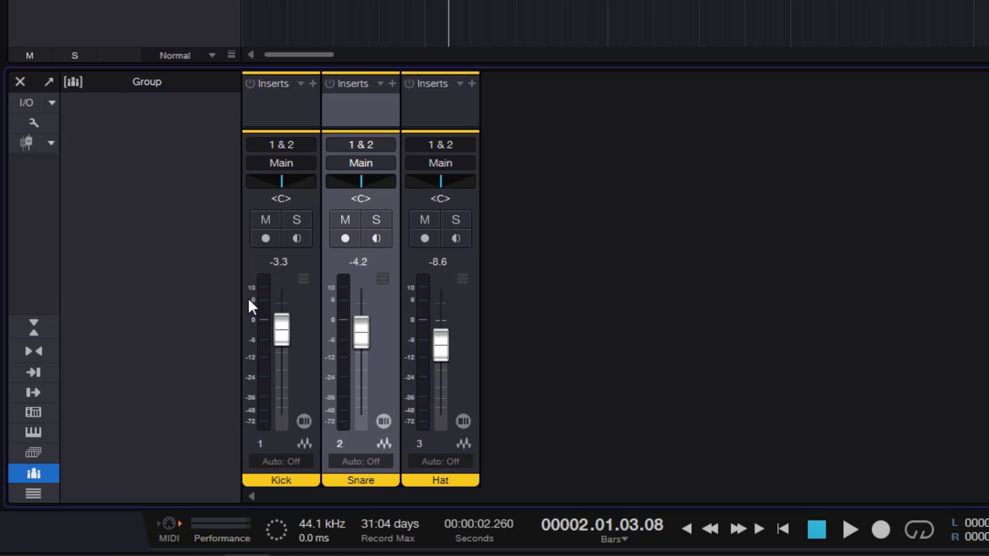
pyautogui.click(30, 475)
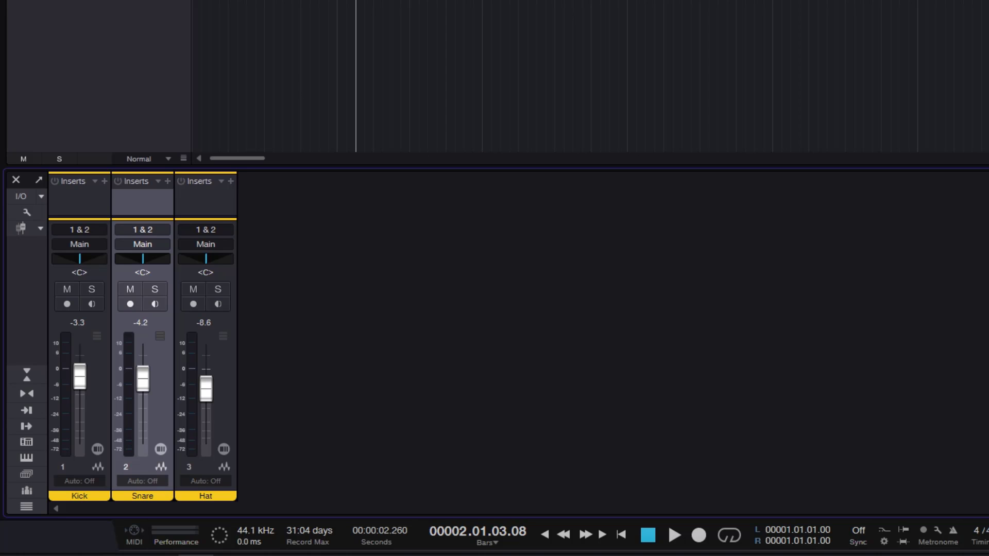
# Step: Add a bus for the Kick, Snare and Hat channels and name it "Drums"
pyautogui.click(99, 367)
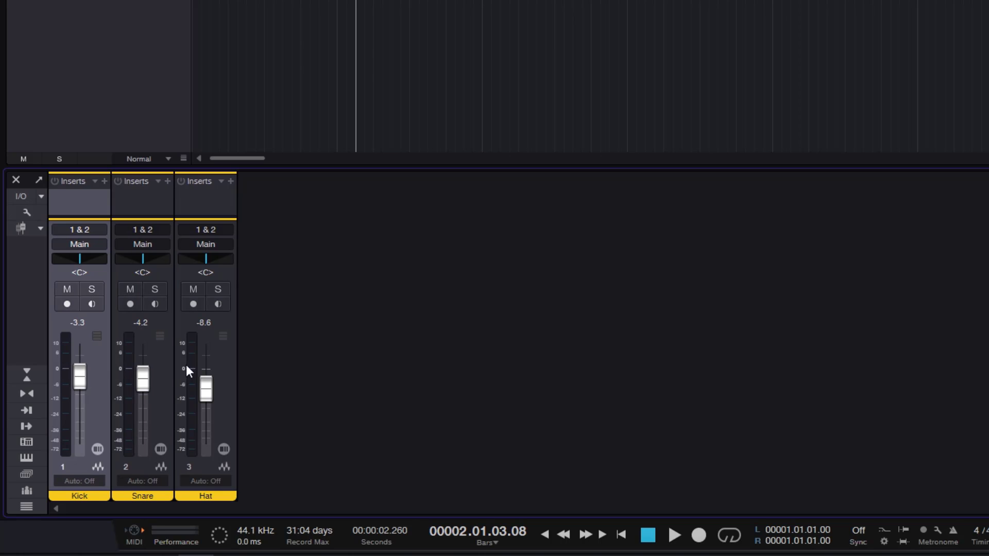
pyautogui.keyDown('shift'); pyautogui.click(222, 373); pyautogui.keyUp('shift')
pyautogui.rightClick(222, 361)
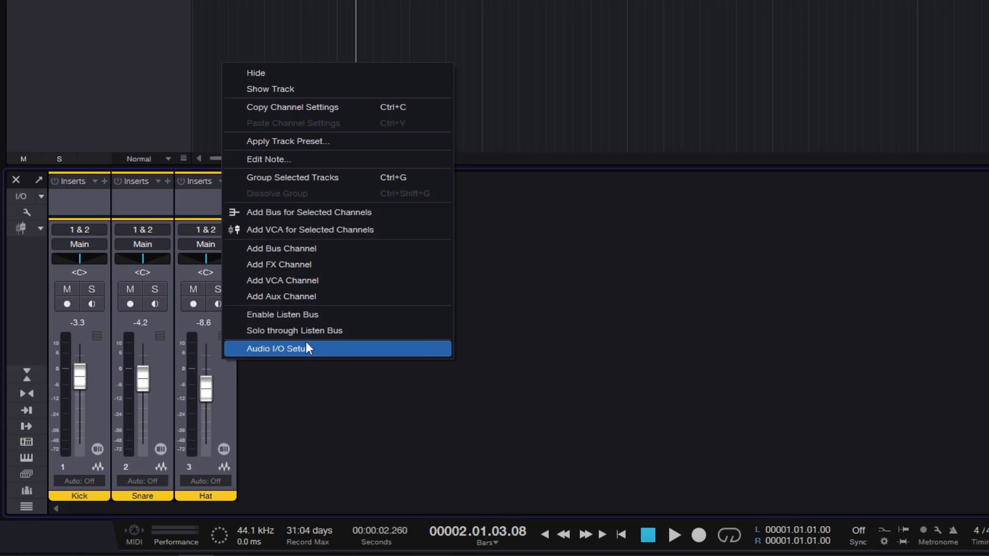
pyautogui.click(312, 215)
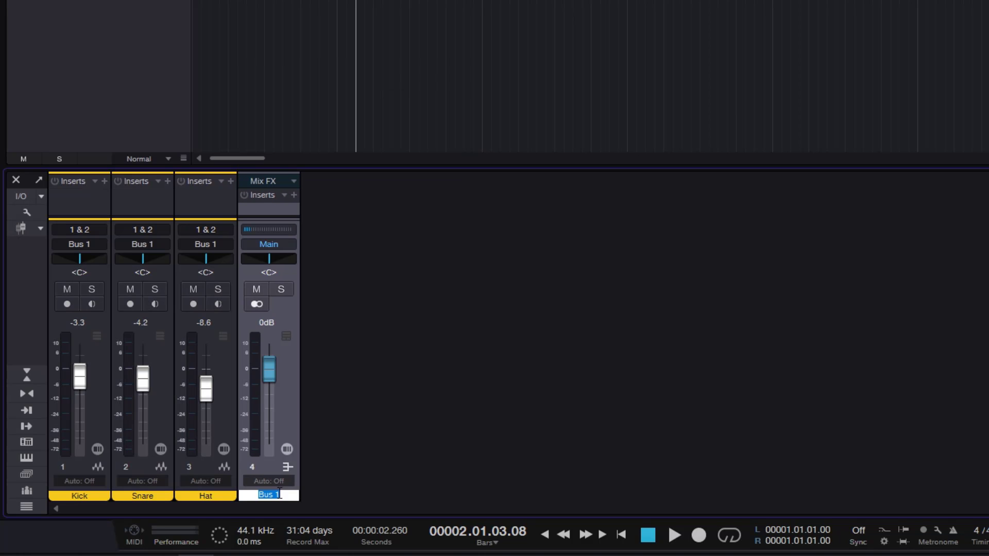
pyautogui.write('Drums')
pyautogui.press('Return')
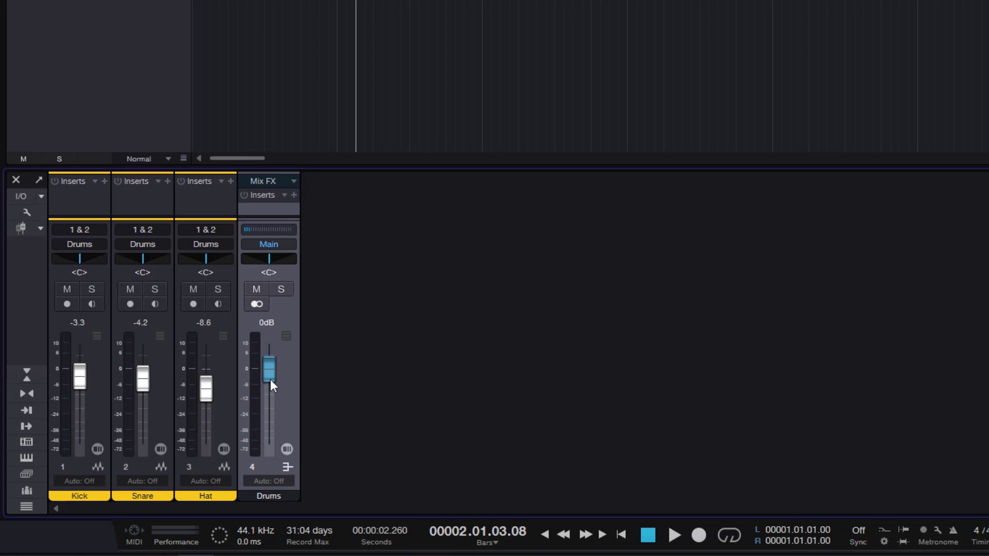
# Step: Try the Drums bus fader at -10.4 dB and set it to -1.4 dB
pyautogui.moveTo(267, 380)
pyautogui.mouseDown()
pyautogui.moveTo(268, 400)
pyautogui.moveTo(265, 392)
pyautogui.mouseUp()
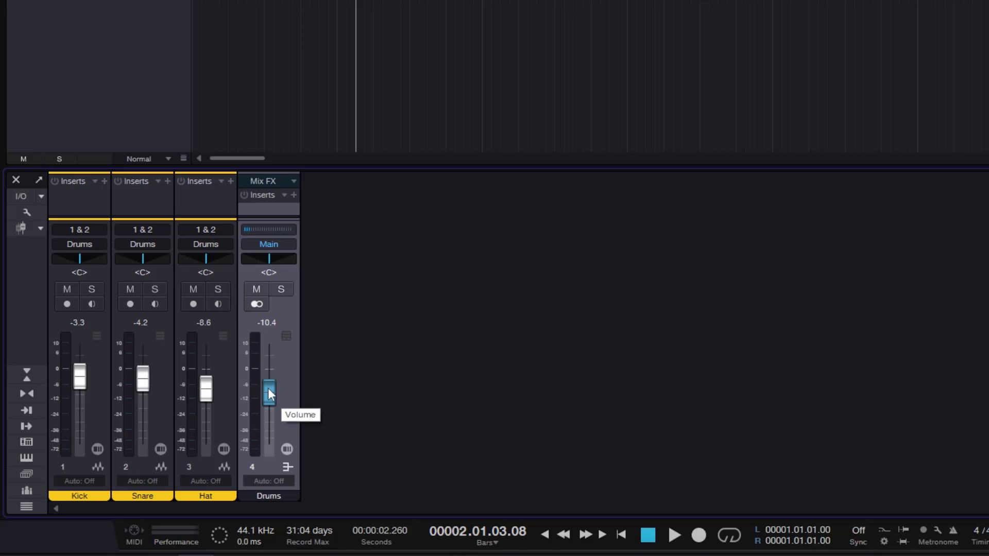
pyautogui.moveTo(268, 393); pyautogui.dragTo(368, 371)
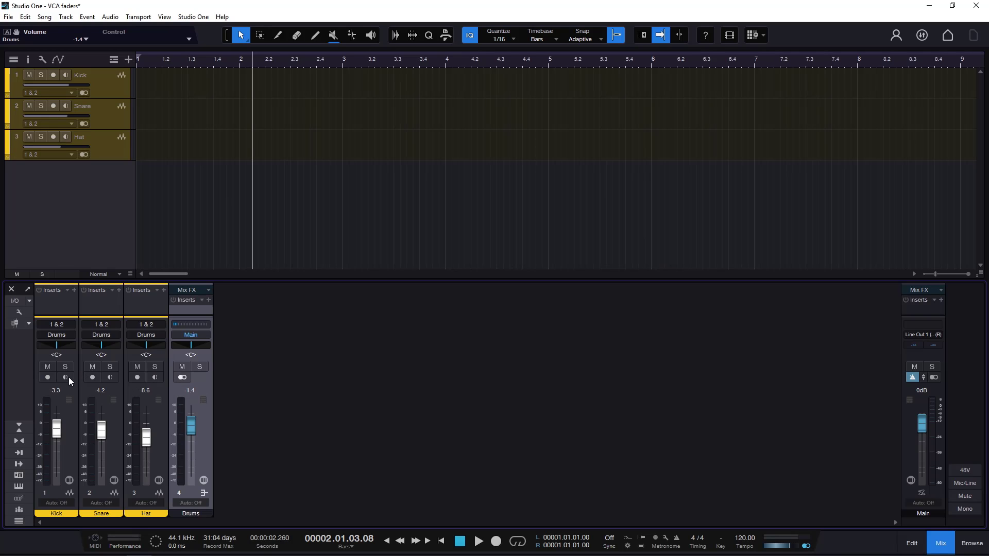
# Step: Raise the Kick, Snare and Hat faders together to -1.7, -2.6 and -7.0 dB
pyautogui.click(70, 425)
pyautogui.keyDown('shift'); pyautogui.click(159, 425); pyautogui.keyUp('shift')
pyautogui.moveTo(147, 437); pyautogui.dragTo(147, 435)
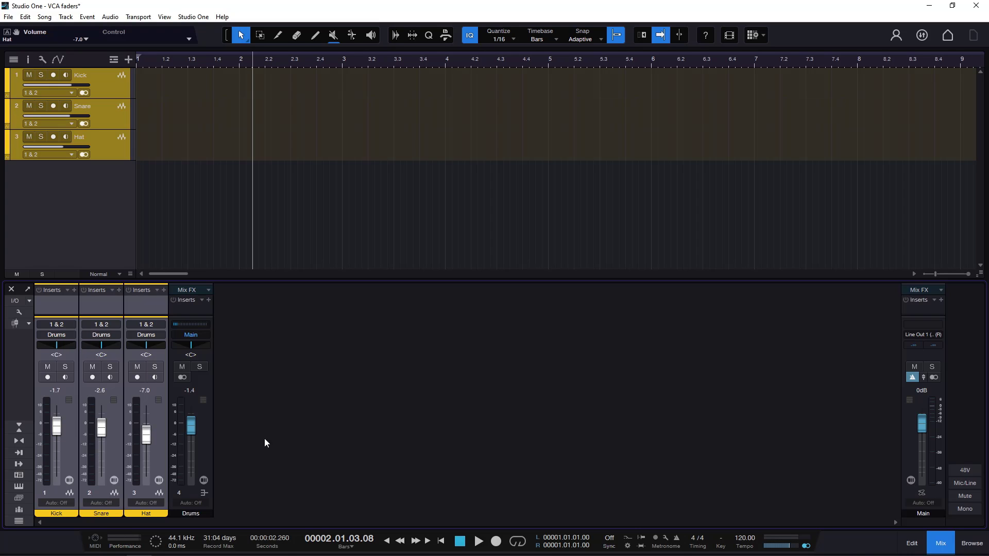
# Step: Add a VCA channel controlling the selected Kick, Snare and Hat channels
pyautogui.click(156, 435)
pyautogui.click(73, 432)
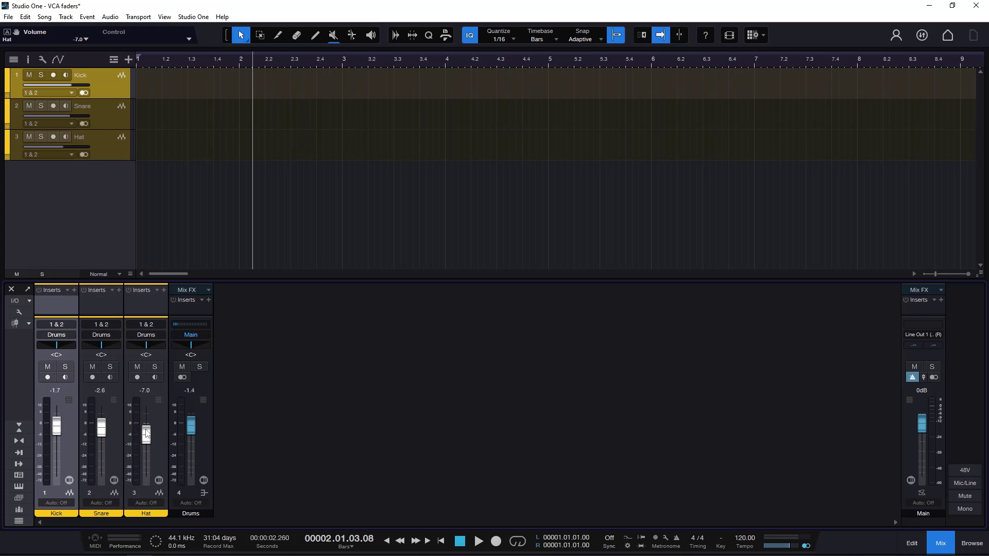
pyautogui.keyDown('shift'); pyautogui.click(162, 430); pyautogui.keyUp('shift')
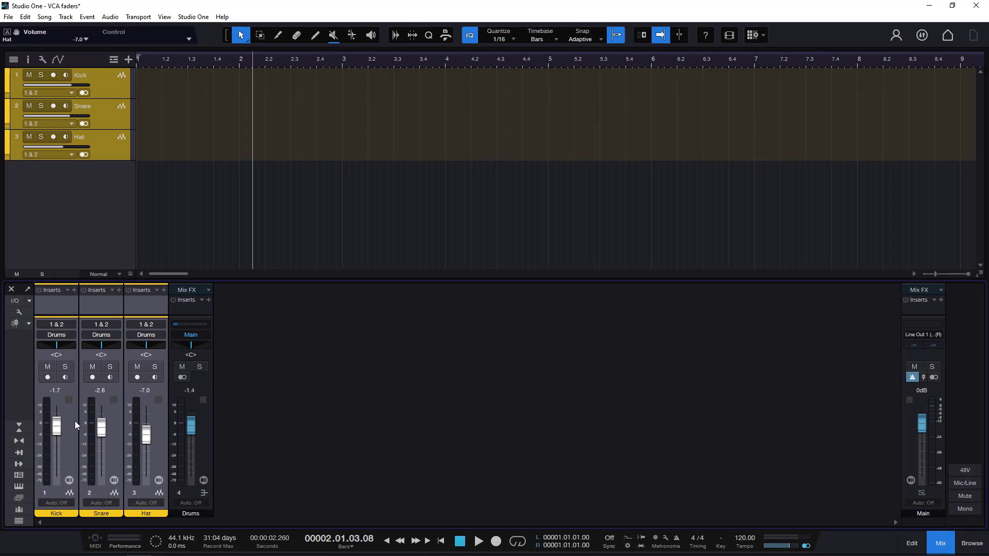
pyautogui.click(75, 421)
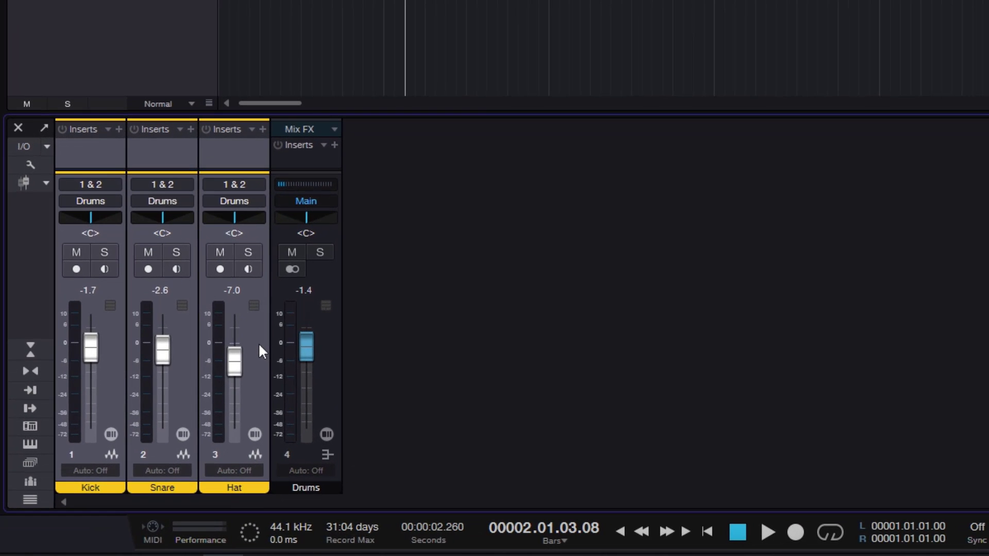
pyautogui.rightClick(261, 345)
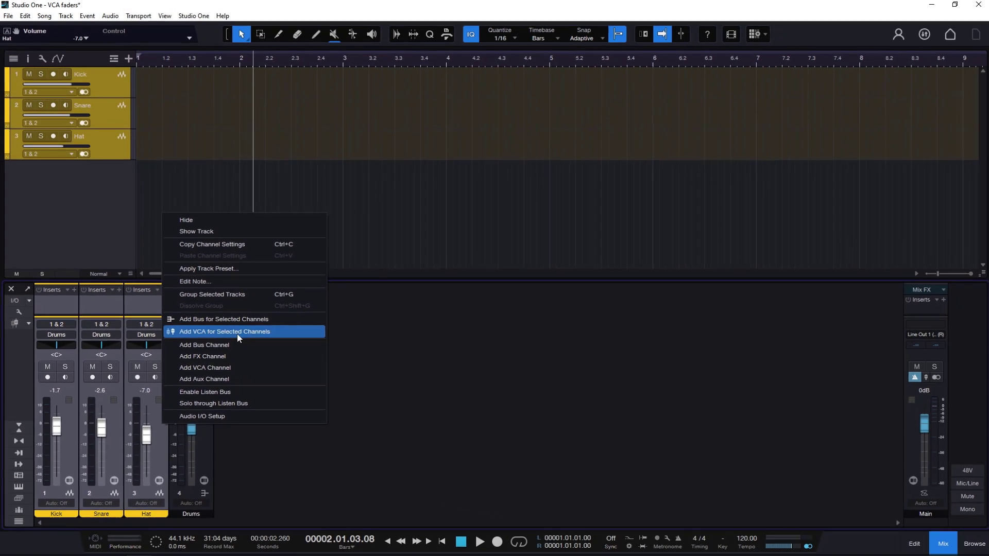
pyautogui.click(444, 287)
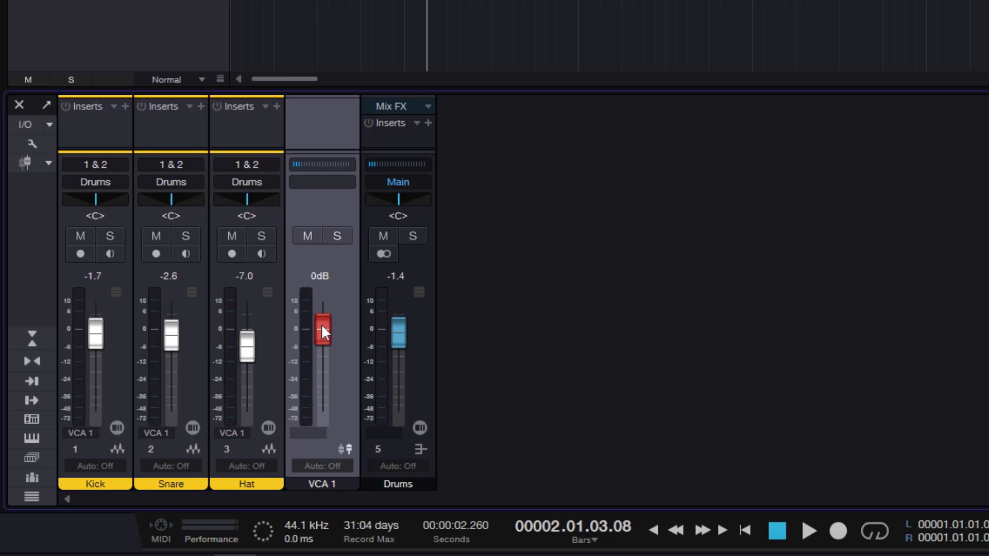
# Step: Lower the VCA 1 fader to -2.2 dB and rename the VCA channel as "DR"
pyautogui.moveTo(323, 328)
pyautogui.mouseDown()
pyautogui.moveTo(323, 376)
pyautogui.moveTo(322, 329)
pyautogui.mouseUp()
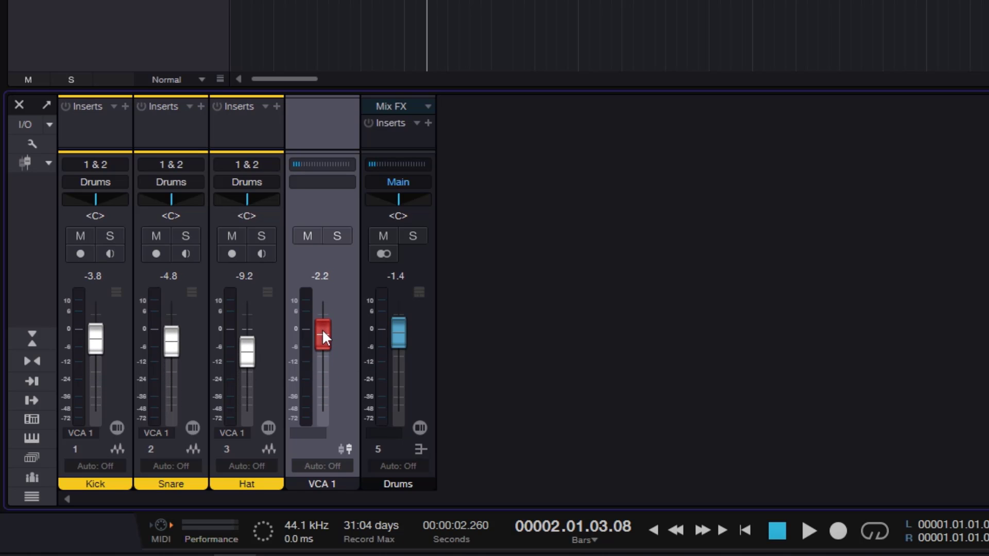
pyautogui.doubleClick(329, 488)
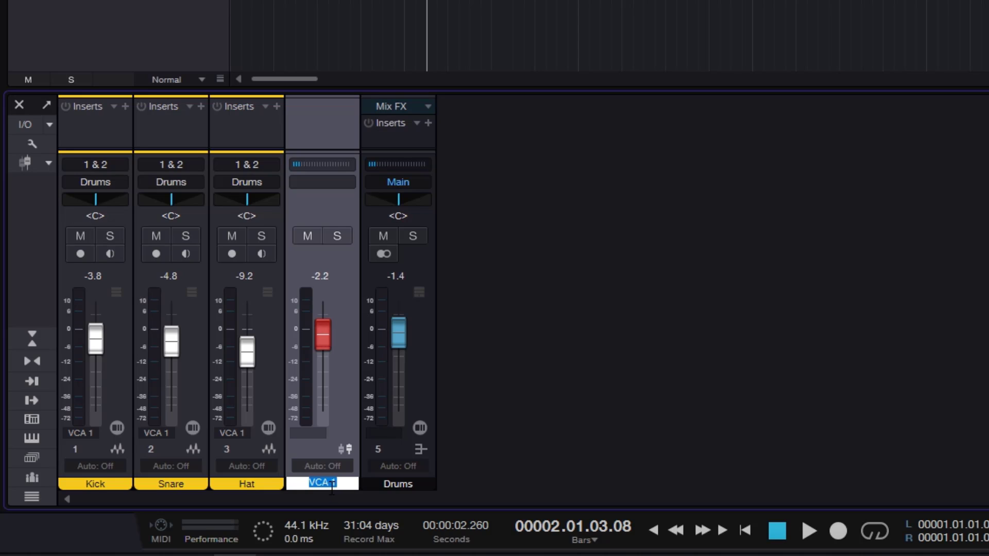
pyautogui.write('DR')
pyautogui.press('Return')
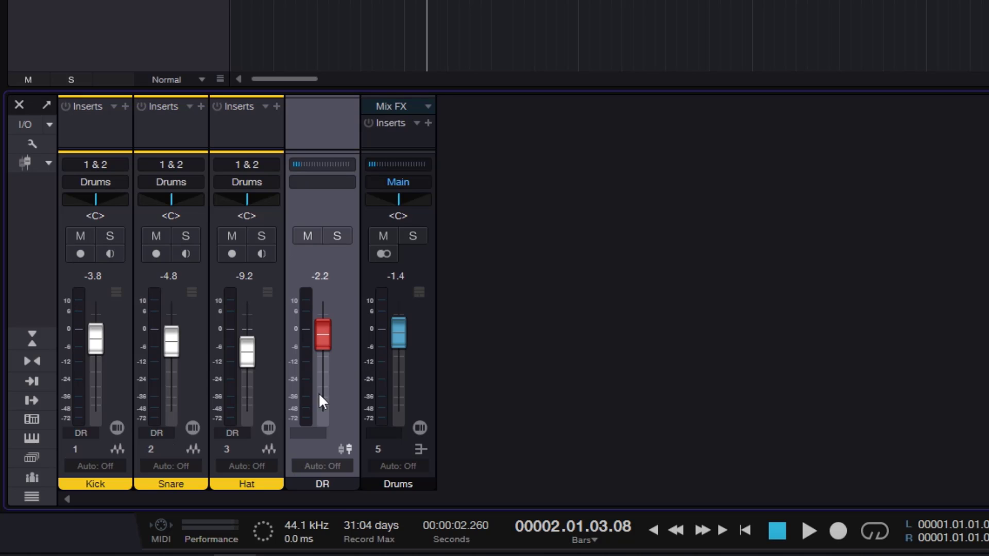
# Step: Try the DR VCA fader at +0.3 dB, reset the Drums bus fader to 0 dB, and set the DR fader to -2.5 dB
pyautogui.moveTo(319, 329)
pyautogui.mouseDown()
pyautogui.moveTo(321, 389)
pyautogui.moveTo(332, 325)
pyautogui.mouseUp()
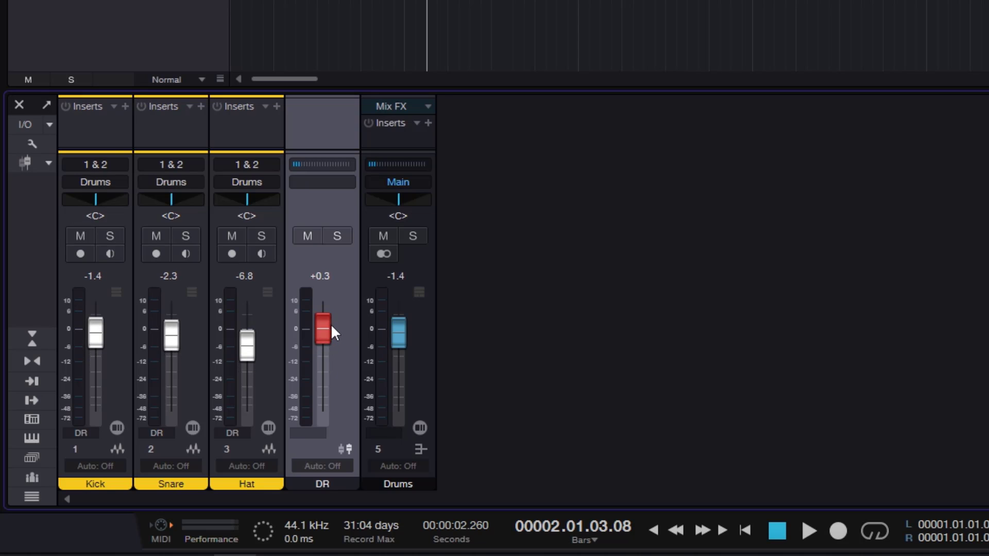
pyautogui.keyDown('alt'); pyautogui.click(401, 329); pyautogui.keyUp('alt')
pyautogui.moveTo(403, 331)
pyautogui.mouseDown()
pyautogui.moveTo(400, 360)
pyautogui.moveTo(399, 313)
pyautogui.mouseUp()
pyautogui.keyDown('alt'); pyautogui.click(399, 314); pyautogui.keyUp('alt')
pyautogui.moveTo(324, 330); pyautogui.dragTo(323, 336)
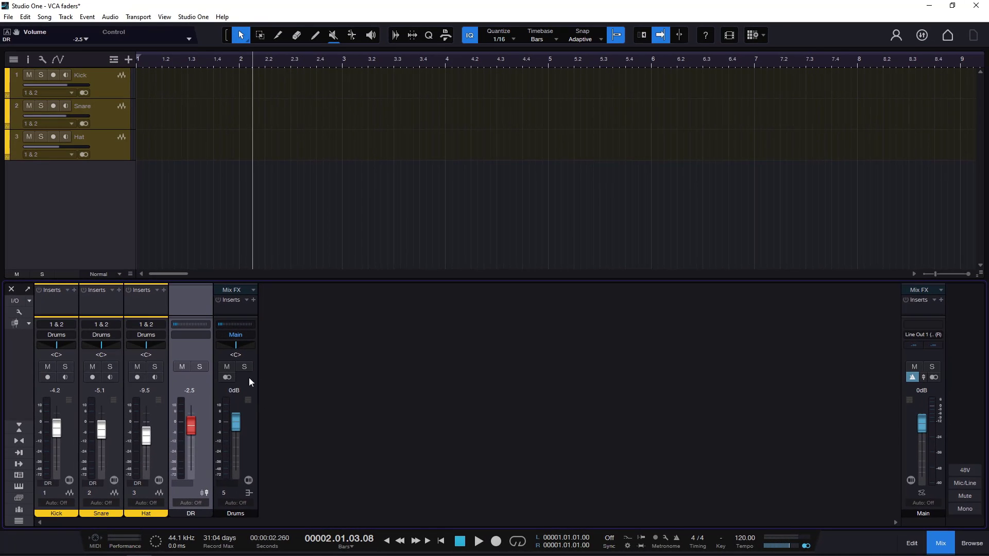
# Step: Remove the DR VCA channel and add a new VCA channel without any assigned channels
pyautogui.rightClick(203, 416)
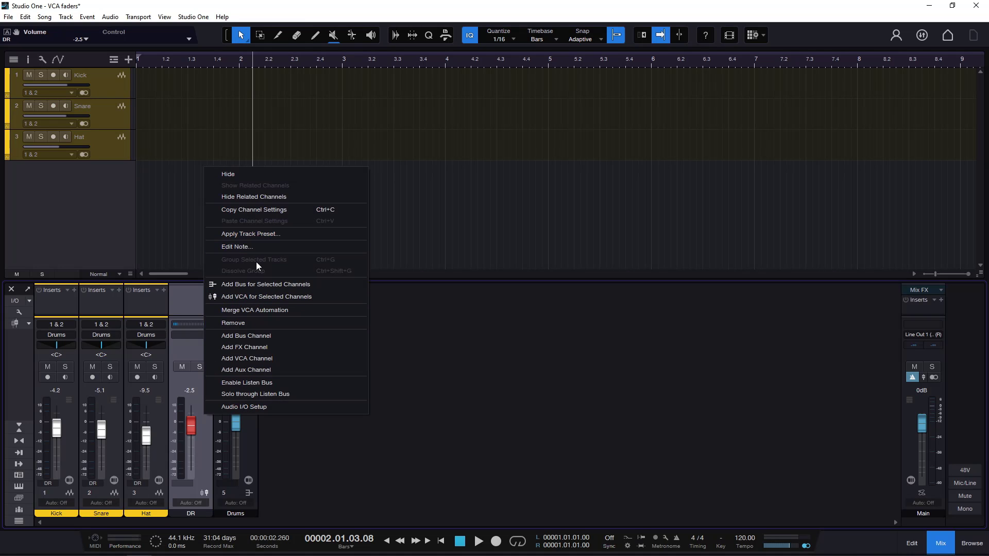
pyautogui.click(271, 322)
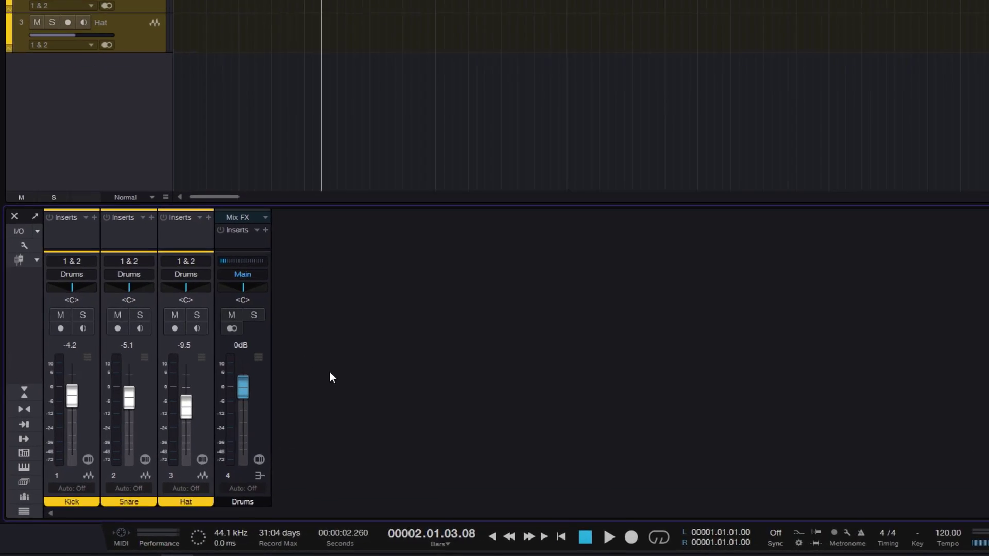
pyautogui.rightClick(255, 409)
pyautogui.click(443, 276)
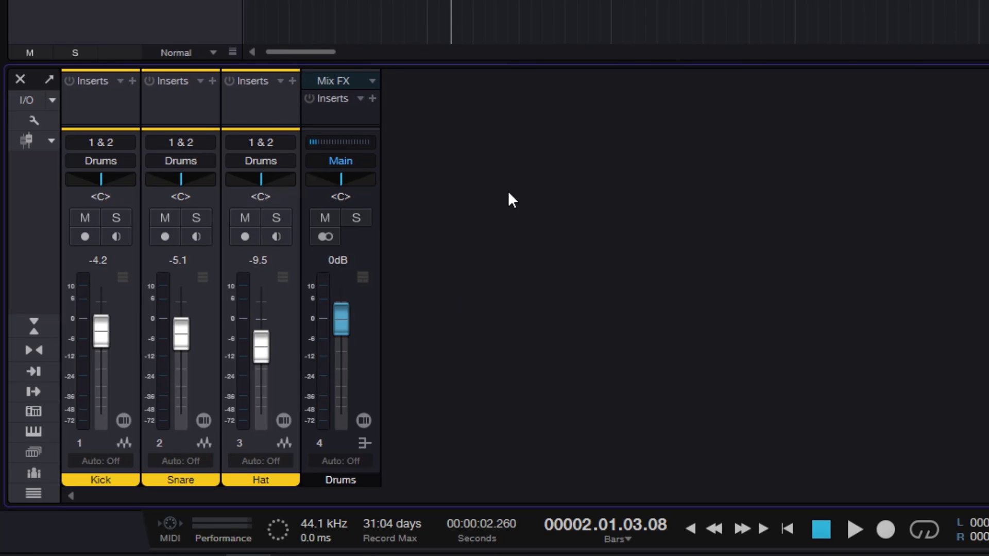
pyautogui.rightClick(443, 199)
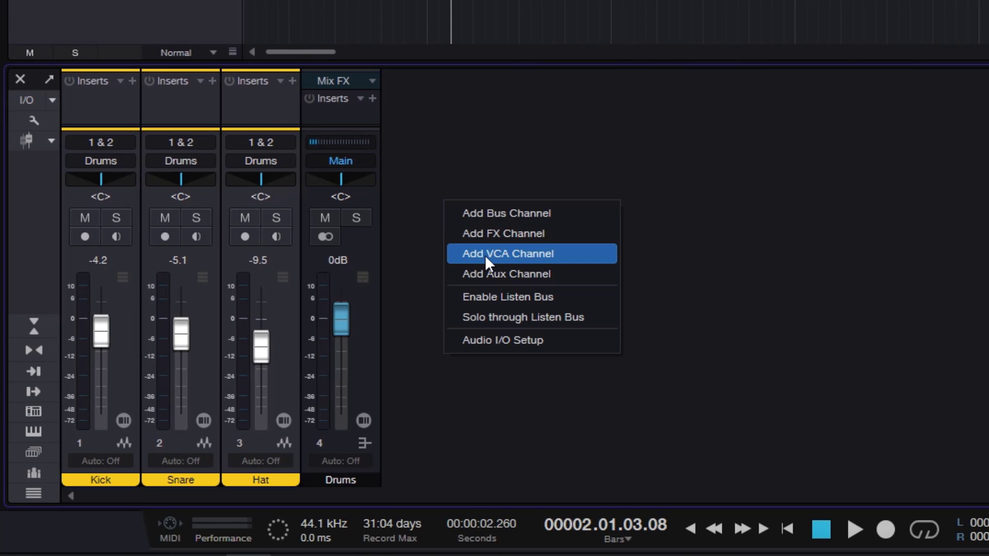
pyautogui.click(524, 253)
# Step: Rename the new VCA channel as "DR", try its fader at -12.4 dB and reset it to 0 dB
pyautogui.moveTo(323, 304); pyautogui.dragTo(419, 366)
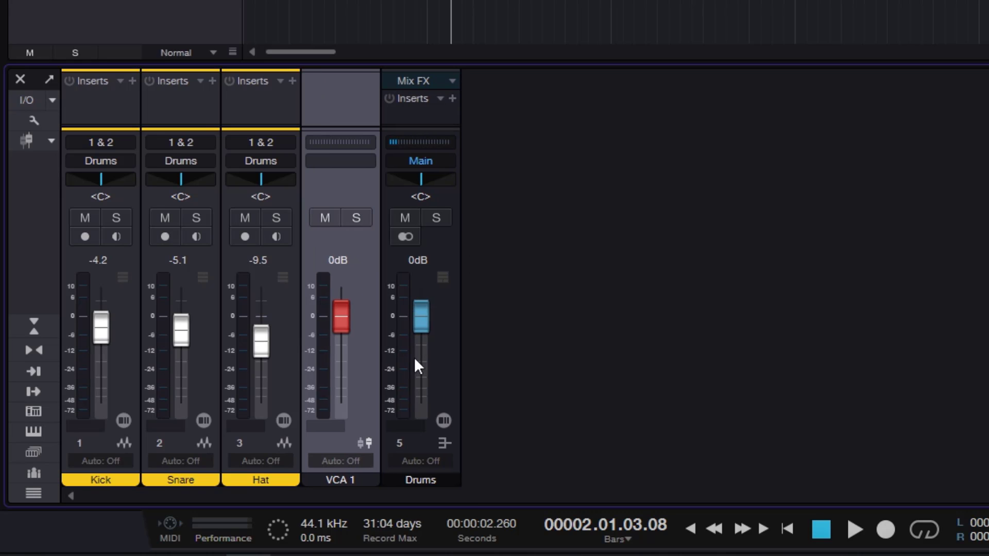
pyautogui.doubleClick(347, 479)
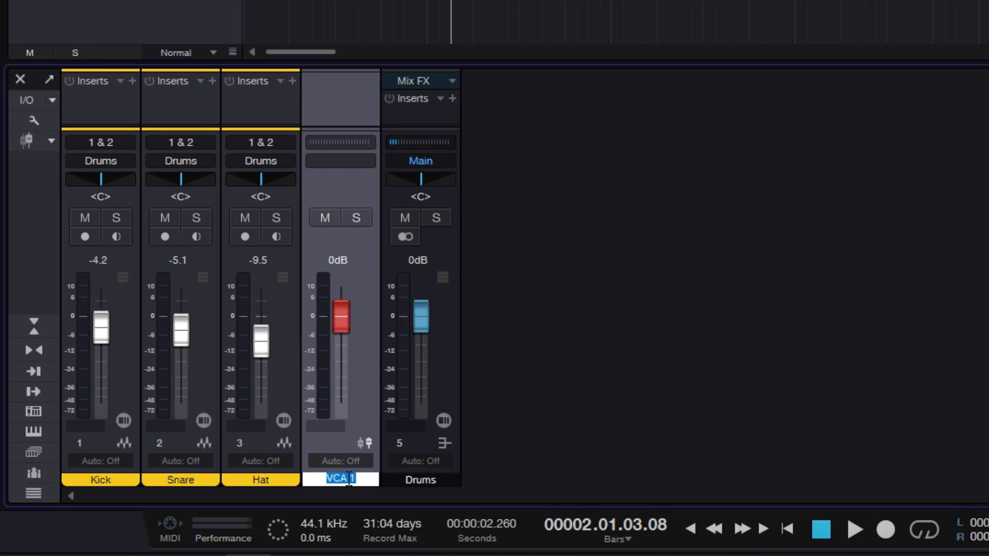
pyautogui.write('DR')
pyautogui.press('Return')
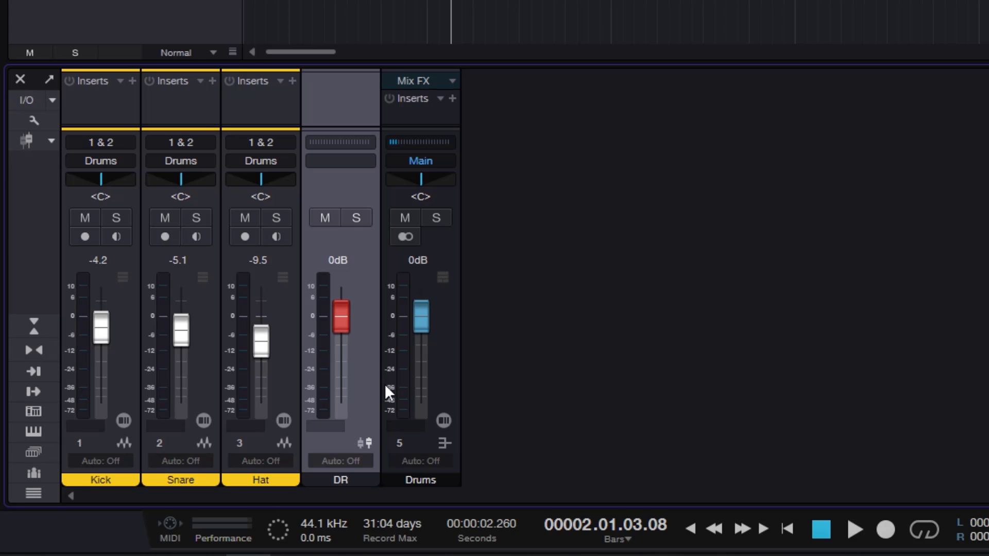
pyautogui.moveTo(336, 323); pyautogui.dragTo(335, 353)
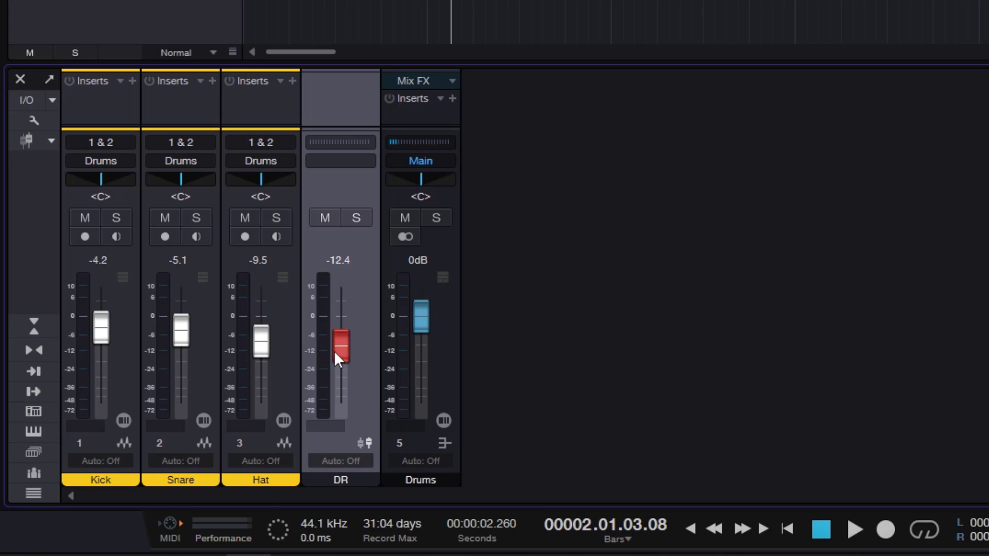
pyautogui.keyDown('alt'); pyautogui.click(335, 355); pyautogui.keyUp('alt')
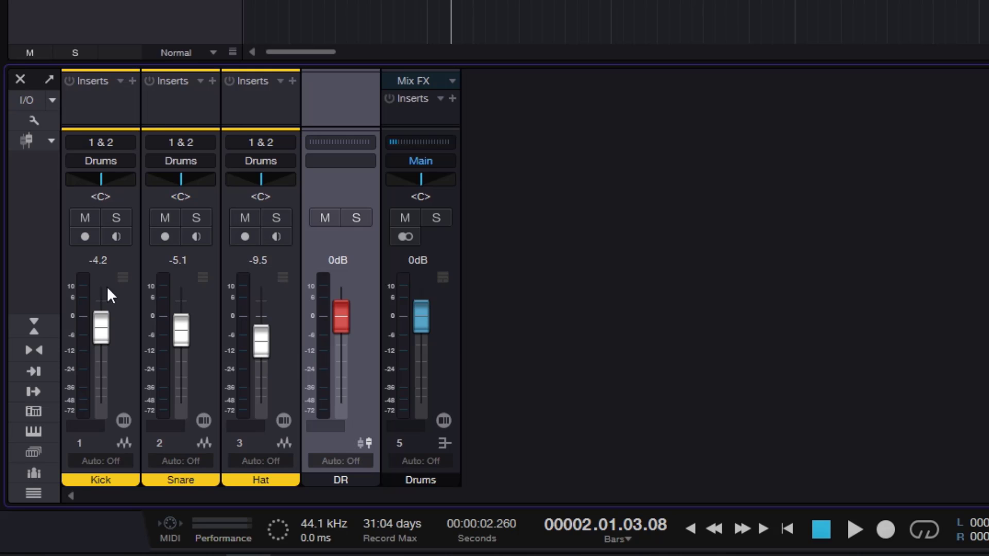
# Step: Assign the Kick, Snare and Hat channels to the DR VCA one by one
pyautogui.click(122, 310)
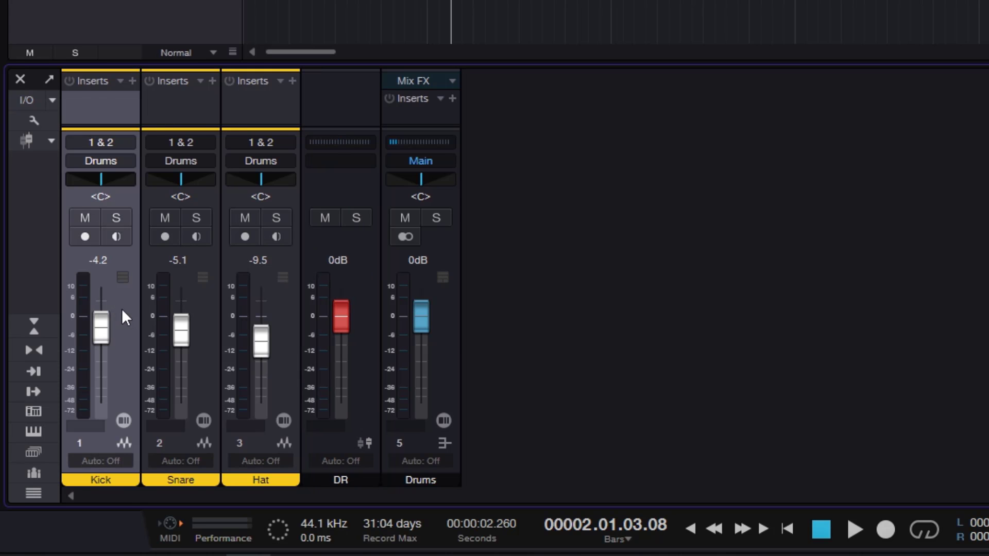
pyautogui.click(90, 428)
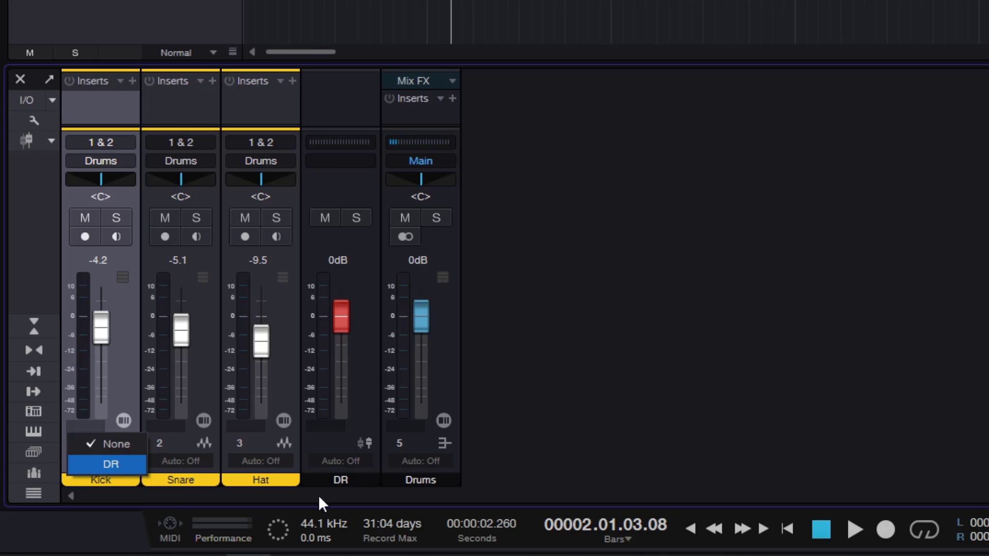
pyautogui.click(94, 465)
pyautogui.click(166, 425)
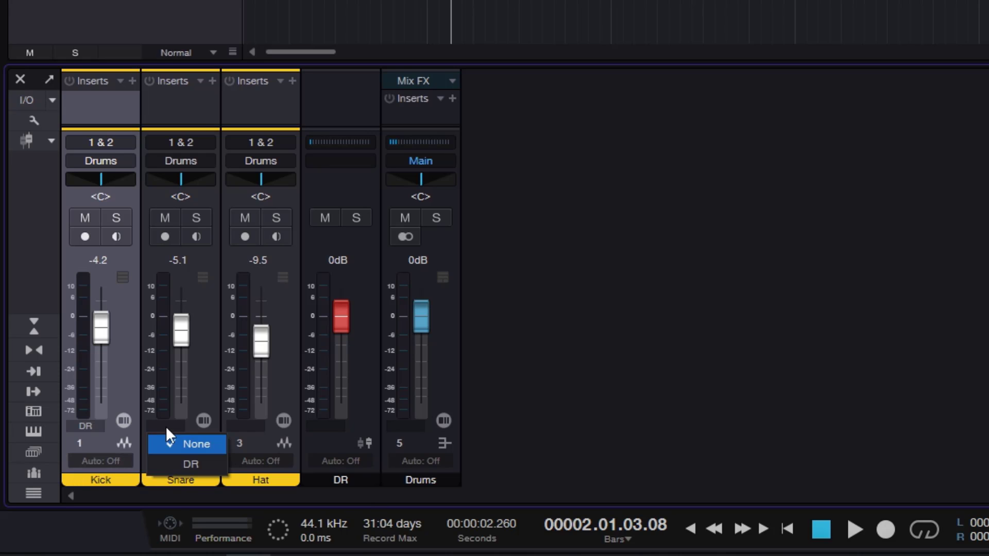
pyautogui.click(192, 463)
pyautogui.click(252, 425)
pyautogui.click(265, 462)
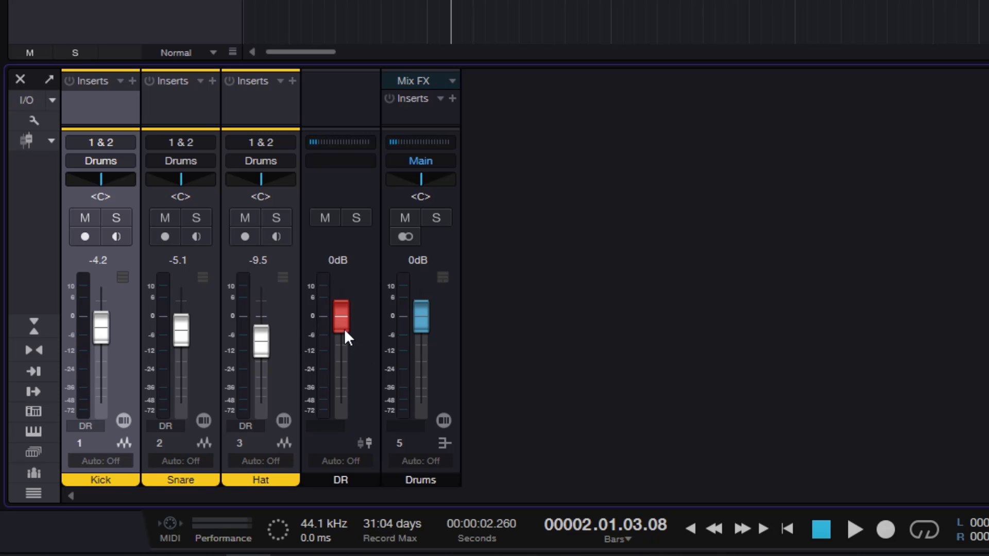
# Step: Try lowering the assigned drum channels with the DR VCA fader and return it to 0 dB
pyautogui.moveTo(344, 329); pyautogui.dragTo(350, 354)
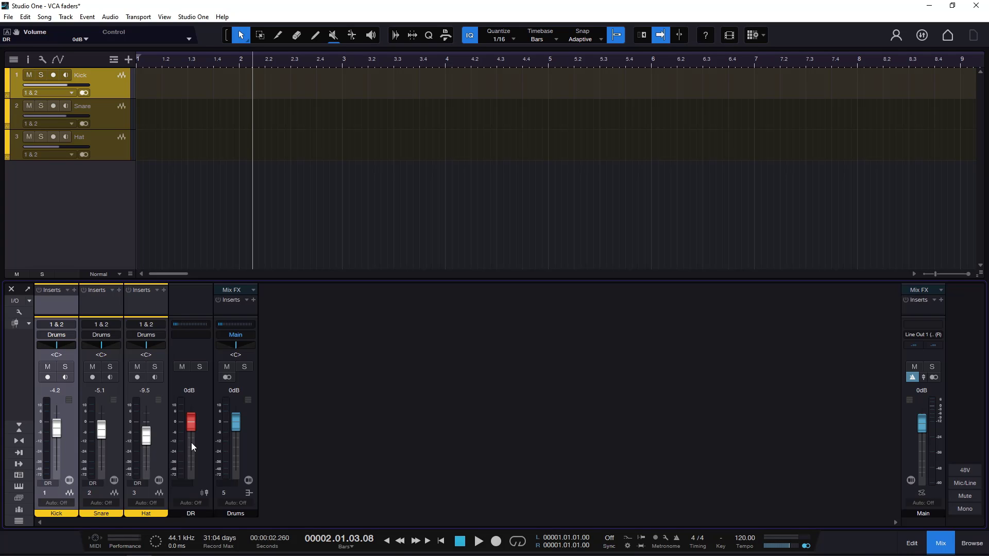
pyautogui.click(191, 443)
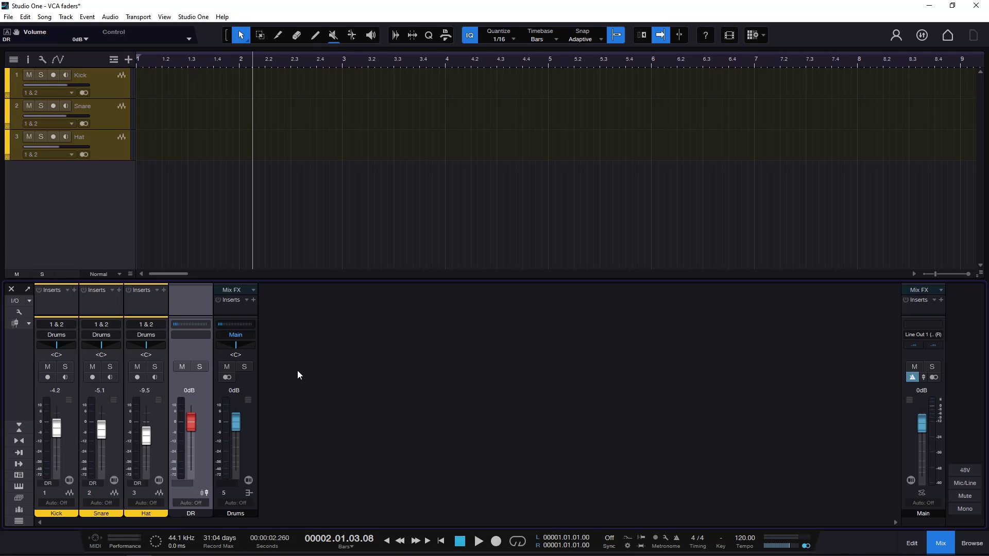
pyautogui.rightClick(298, 370)
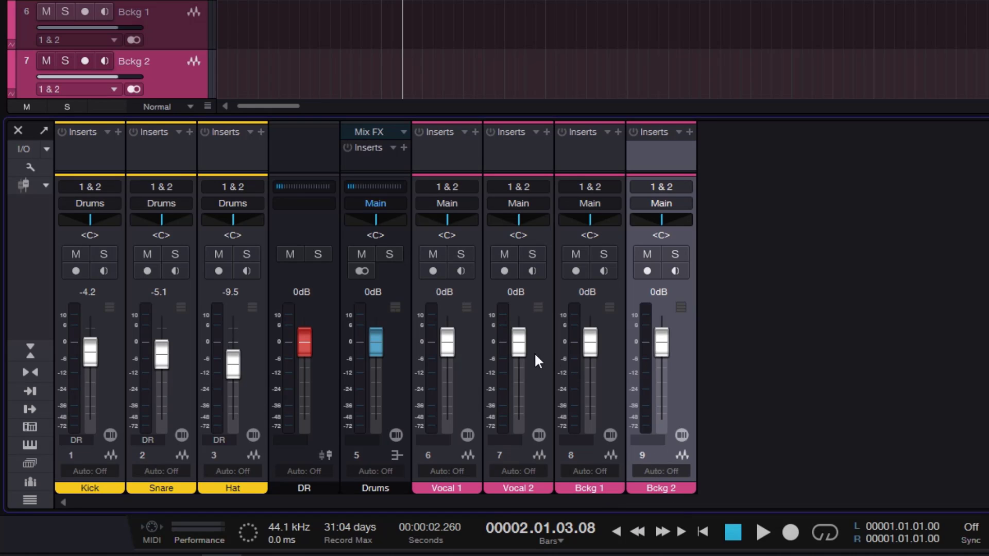
# Step: Add a bus for the Vocal 1, Vocal 2, Bckg 1 and Bckg 2 channels
pyautogui.click(475, 360)
pyautogui.keyDown('shift'); pyautogui.click(687, 367); pyautogui.keyUp('shift')
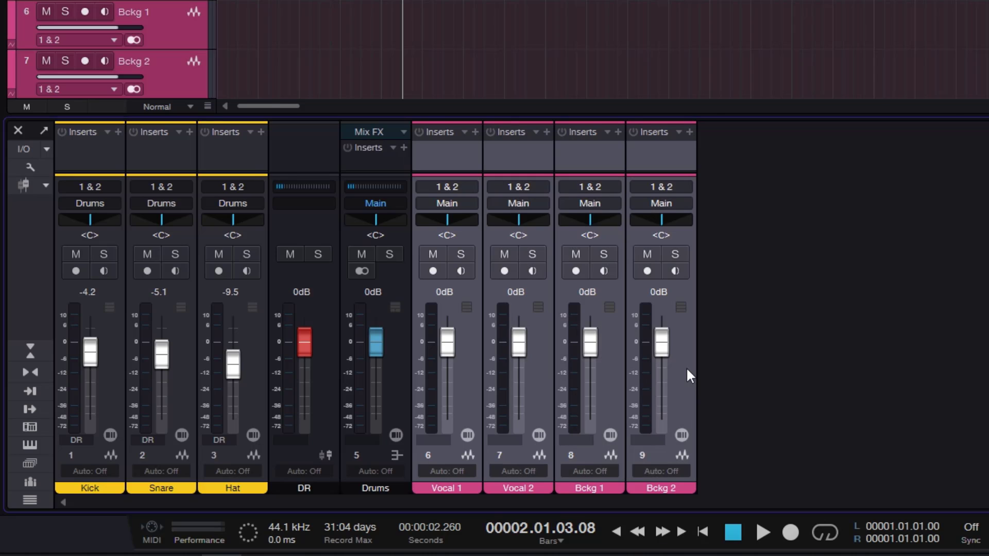
pyautogui.rightClick(686, 366)
pyautogui.click(851, 201)
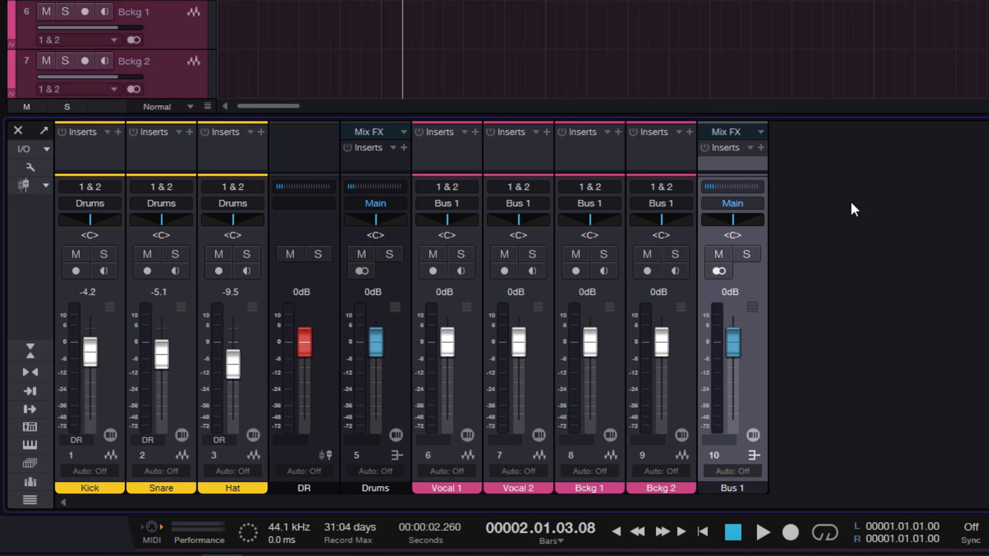
# Step: Rename the new vocal bus as "Vocals"
pyautogui.doubleClick(750, 492)
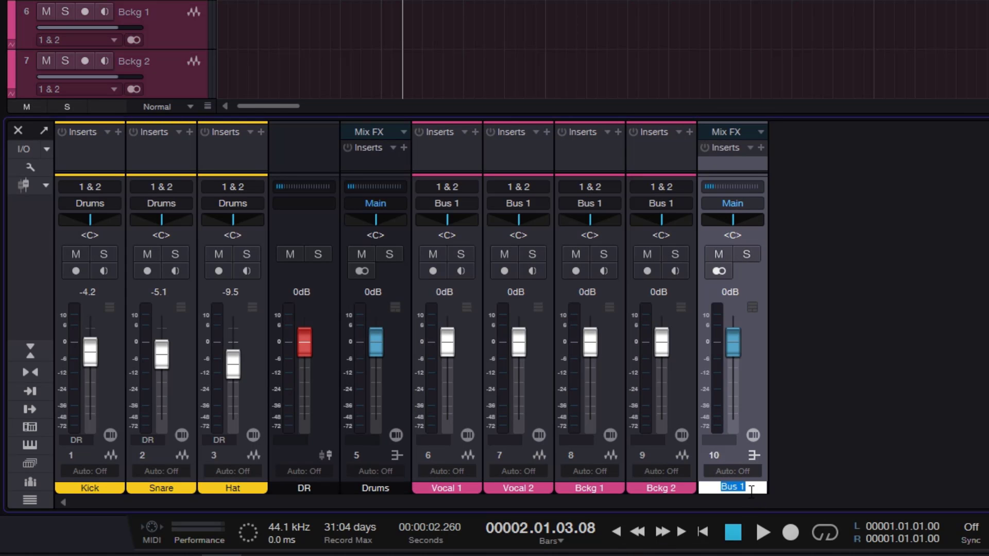
pyautogui.write('Vocals')
pyautogui.press('BackSpace')
pyautogui.press('BackSpace')
pyautogui.press('BackSpace')
pyautogui.press('BackSpace')
pyautogui.write('cals')
pyautogui.press('Return')
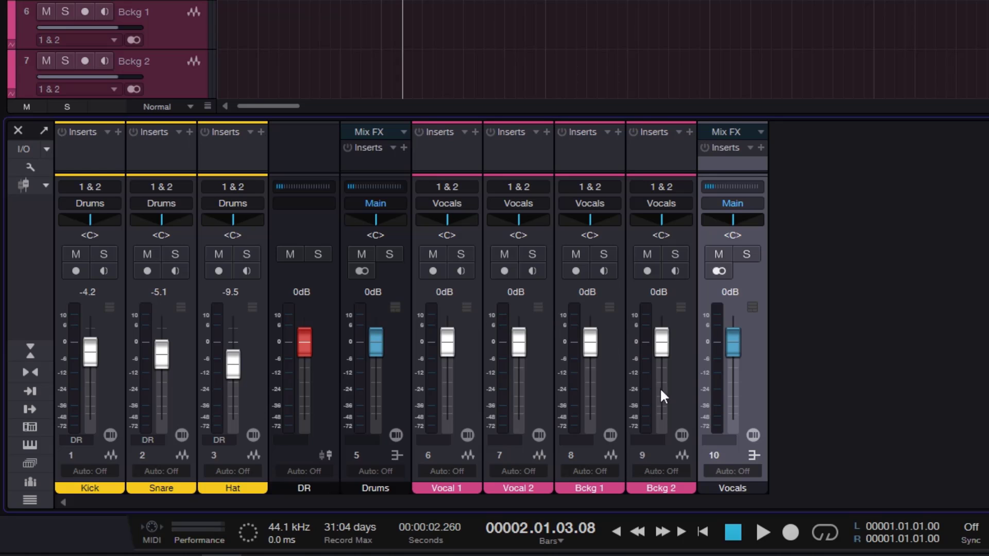
# Step: Set the faders to -2.8 dB for Vocal 1, -11.7 dB for Vocal 2, -4.6 dB for Bckg 1 and -15.8 dB for Bckg 2
pyautogui.moveTo(519, 343); pyautogui.dragTo(521, 368)
pyautogui.moveTo(452, 354); pyautogui.dragTo(456, 361)
pyautogui.moveTo(596, 341); pyautogui.dragTo(602, 351)
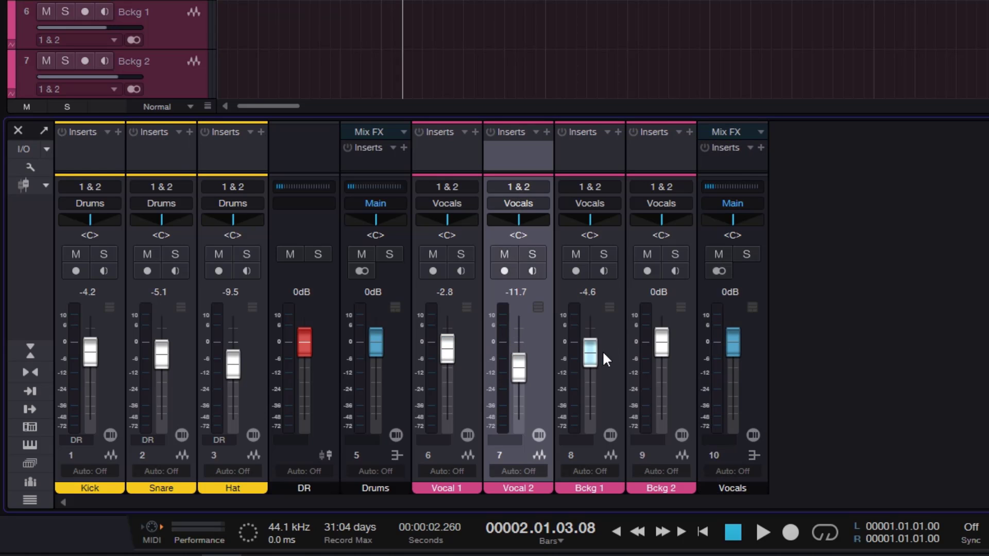
pyautogui.moveTo(666, 341); pyautogui.dragTo(670, 370)
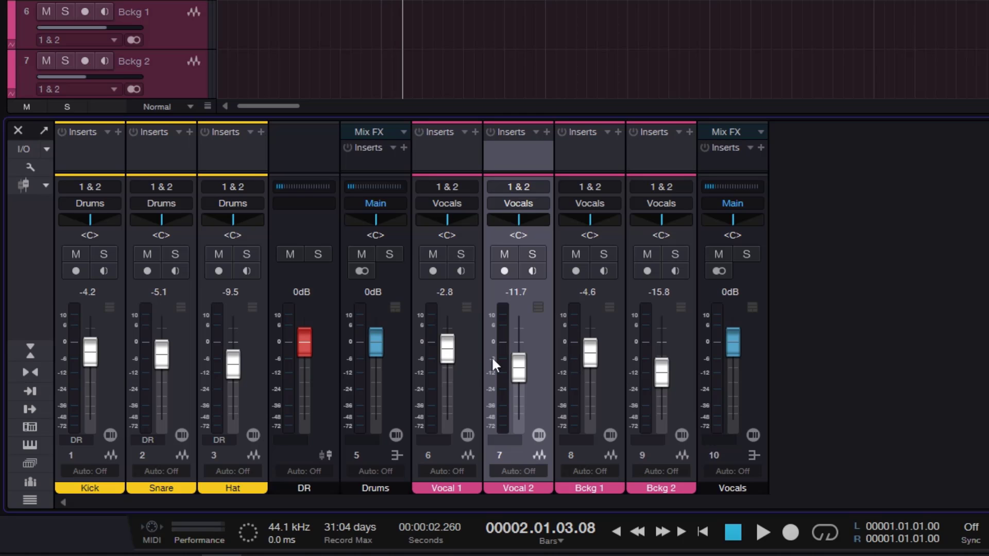
# Step: Go through the lead and background vocal channels, selecting them one at a time and all four together
pyautogui.click(469, 360)
pyautogui.click(523, 370)
pyautogui.click(620, 357)
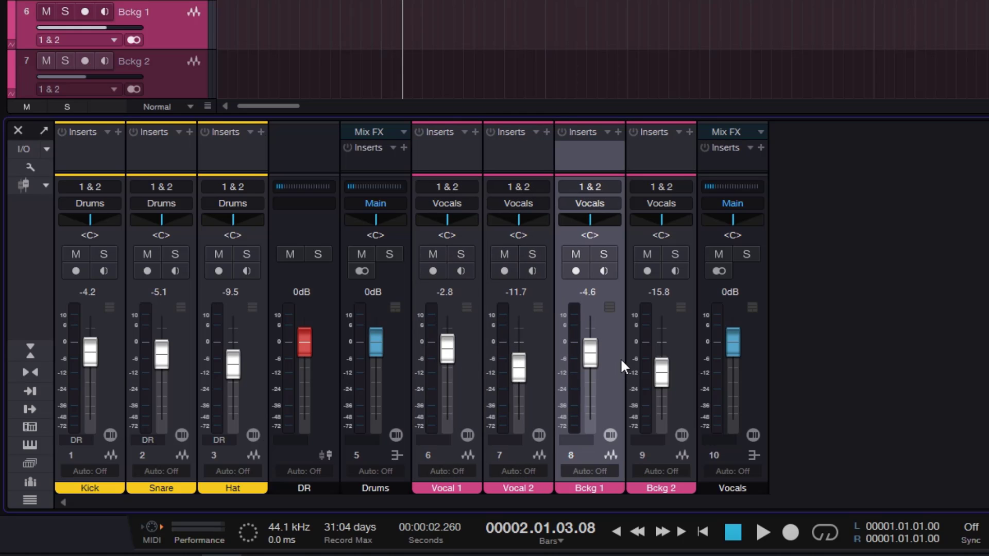
pyautogui.click(681, 356)
pyautogui.click(471, 332)
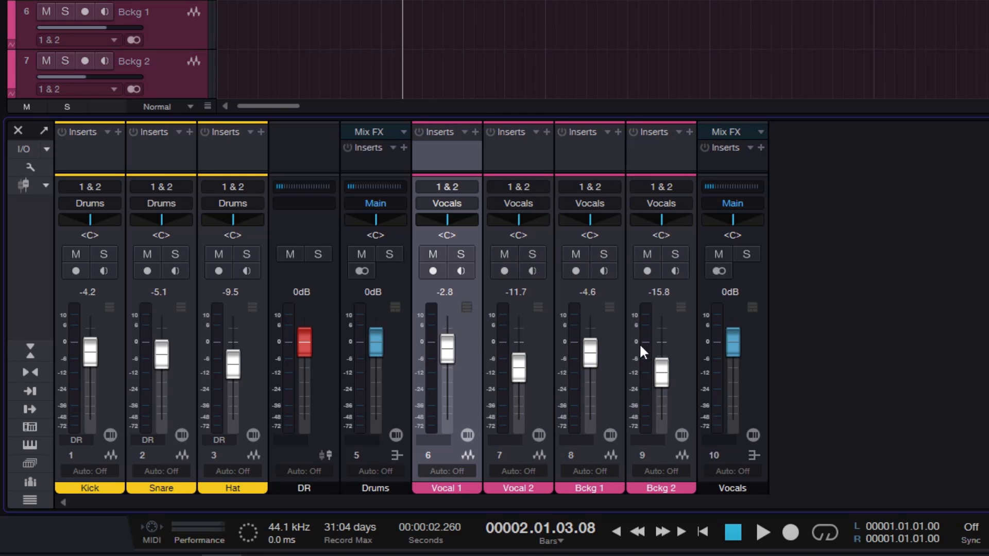
pyautogui.keyDown('shift'); pyautogui.click(687, 344); pyautogui.keyUp('shift')
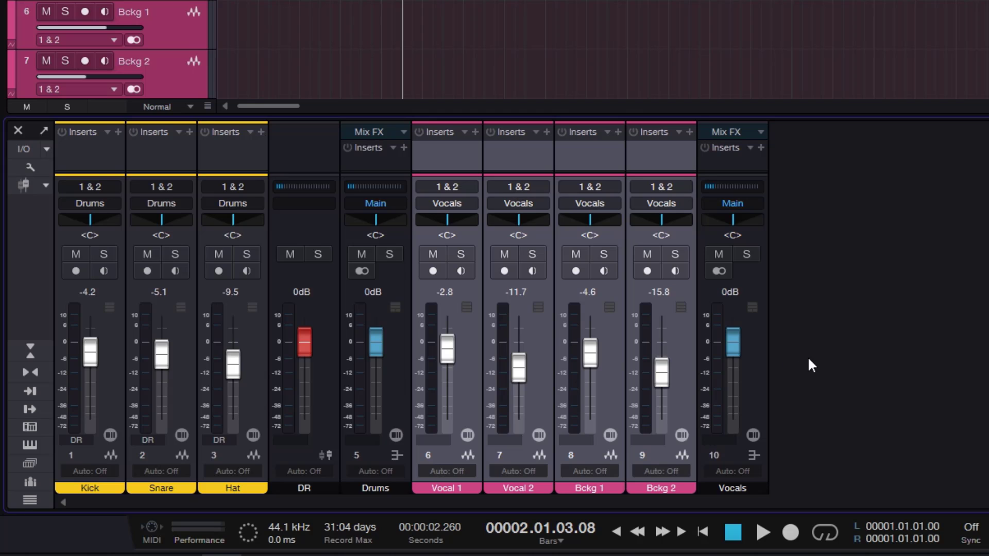
pyautogui.click(496, 342)
pyautogui.click(534, 342)
# Step: Add a VCA channel controlling only the Vocal 1 and Vocal 2 channels
pyautogui.click(467, 342)
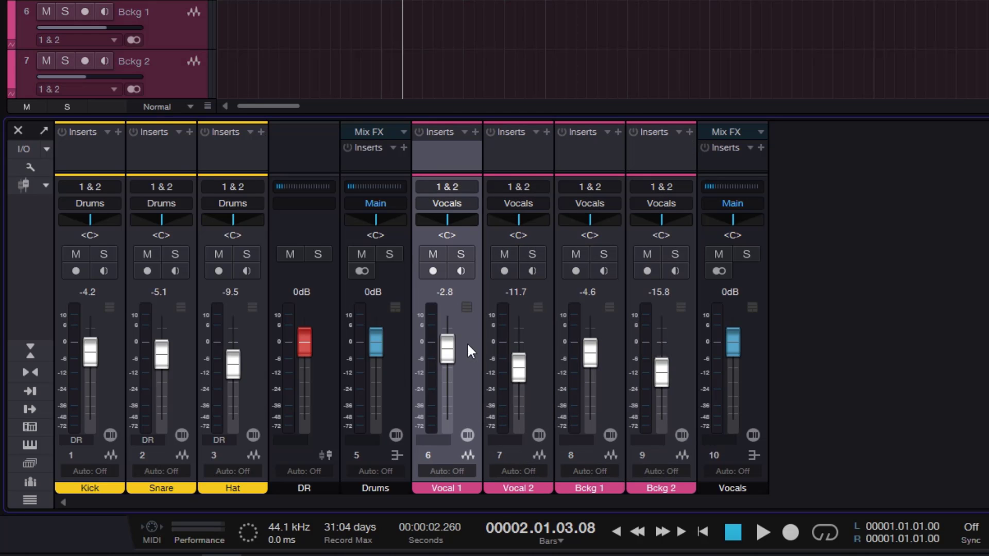
pyautogui.keyDown('shift'); pyautogui.click(548, 346); pyautogui.keyUp('shift')
pyautogui.rightClick(548, 346)
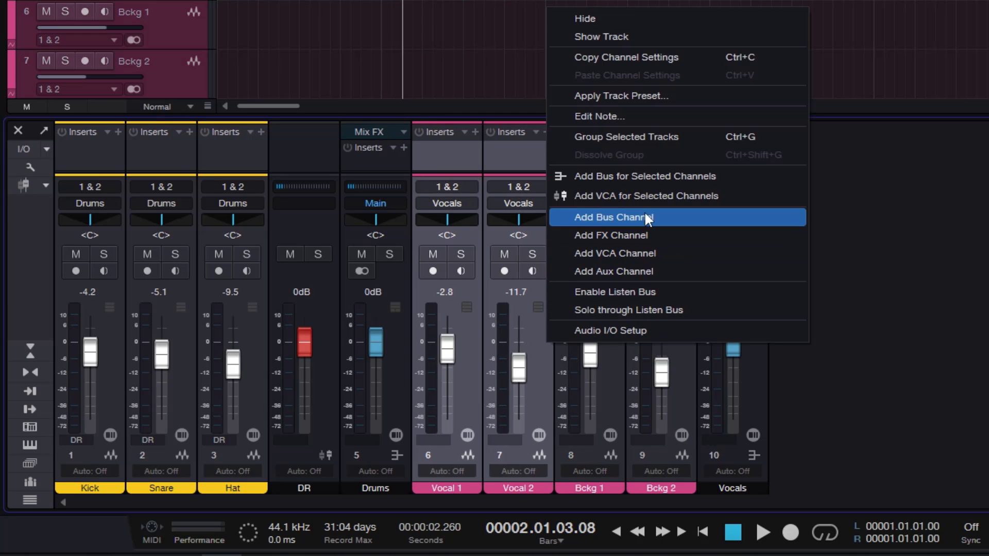
pyautogui.click(635, 196)
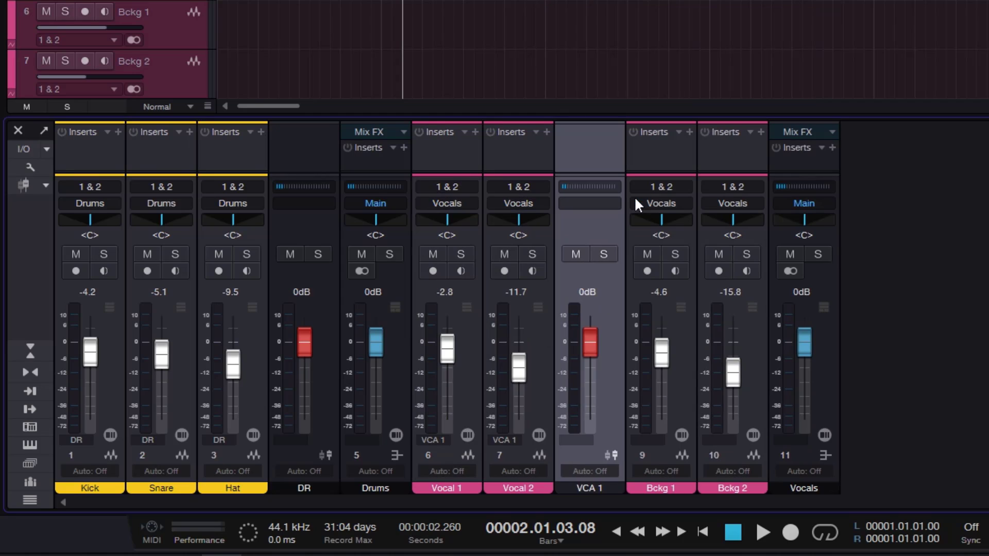
# Step: Rename the lead vocals' VCA channel as "Voc"
pyautogui.doubleClick(621, 488)
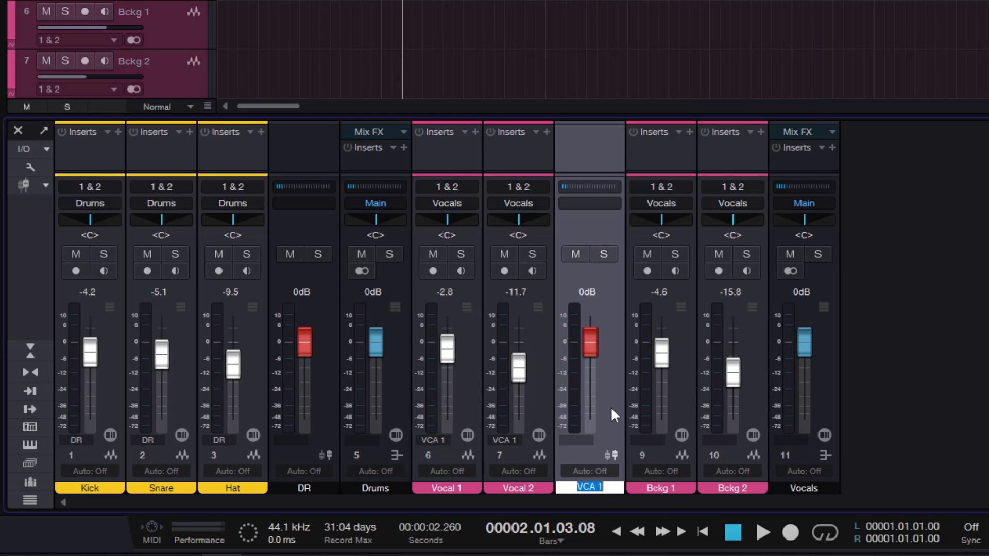
pyautogui.write('Voc')
pyautogui.press('Return')
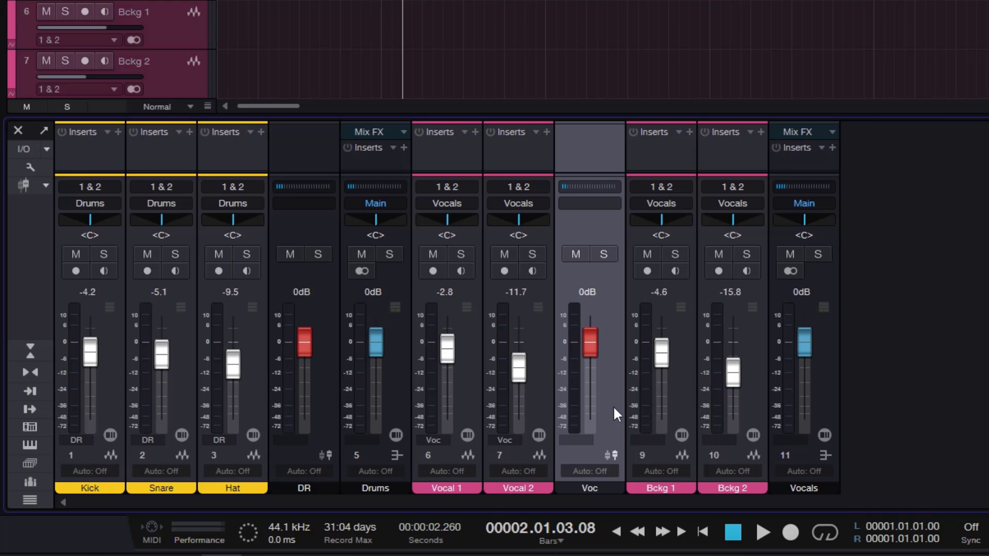
# Step: Move the Voc VCA channel directly after Bckg 2 and add a VCA channel controlling only Bckg 1 and Bckg 2
pyautogui.moveTo(614, 406); pyautogui.dragTo(750, 393)
pyautogui.click(601, 365)
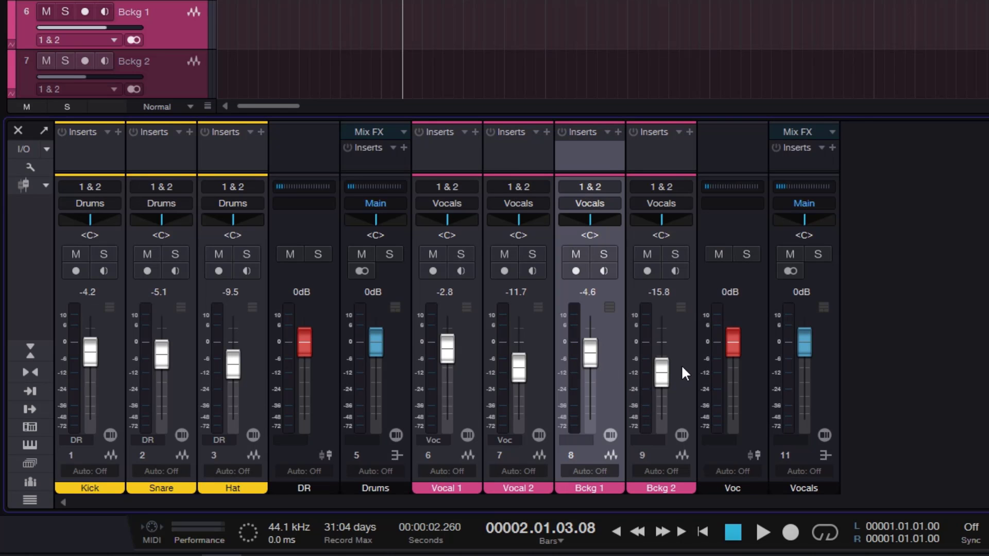
pyautogui.keyDown('shift'); pyautogui.click(682, 364); pyautogui.keyUp('shift')
pyautogui.rightClick(683, 365)
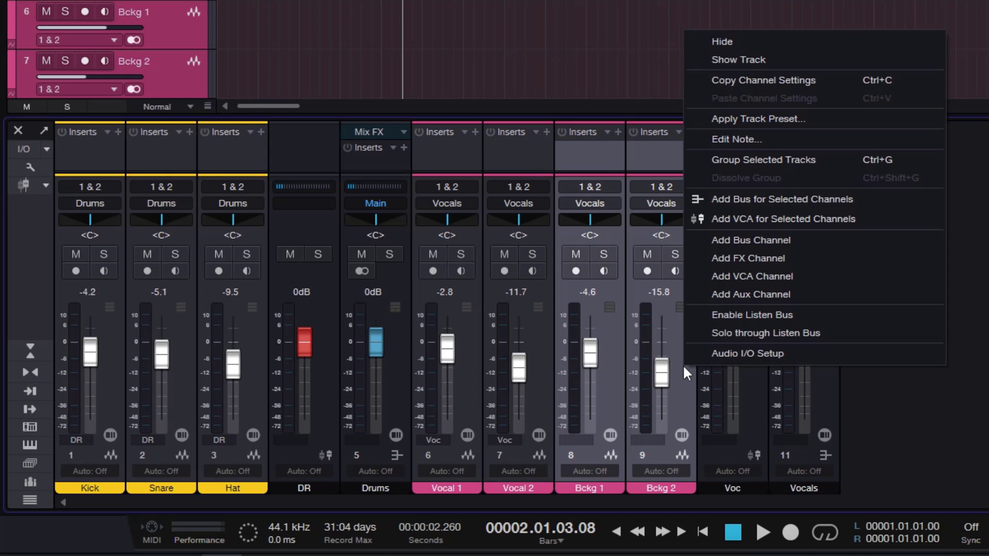
pyautogui.click(802, 216)
# Step: Rename the background vocals' VCA channel as "Bckg"
pyautogui.doubleClick(740, 487)
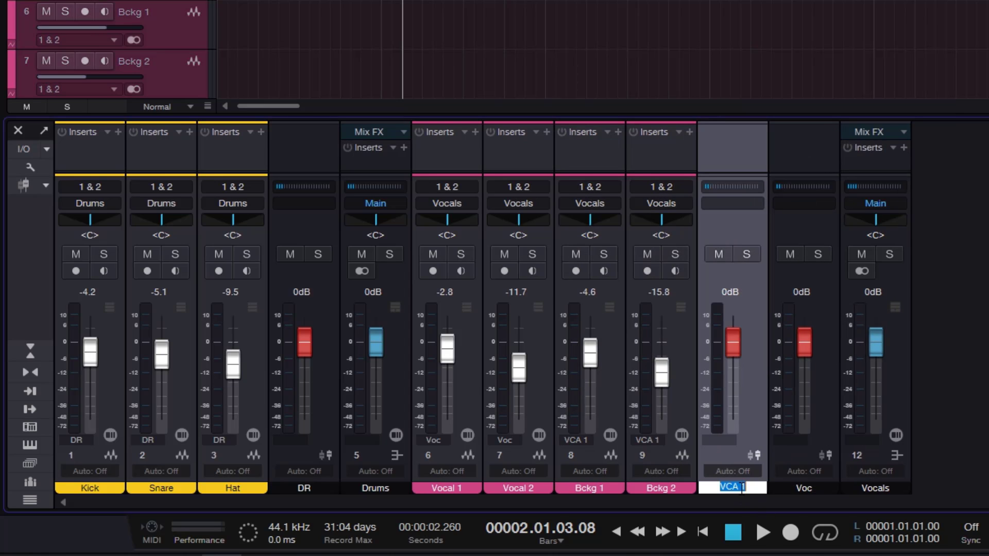
pyautogui.write('Bckg')
pyautogui.press('Return')
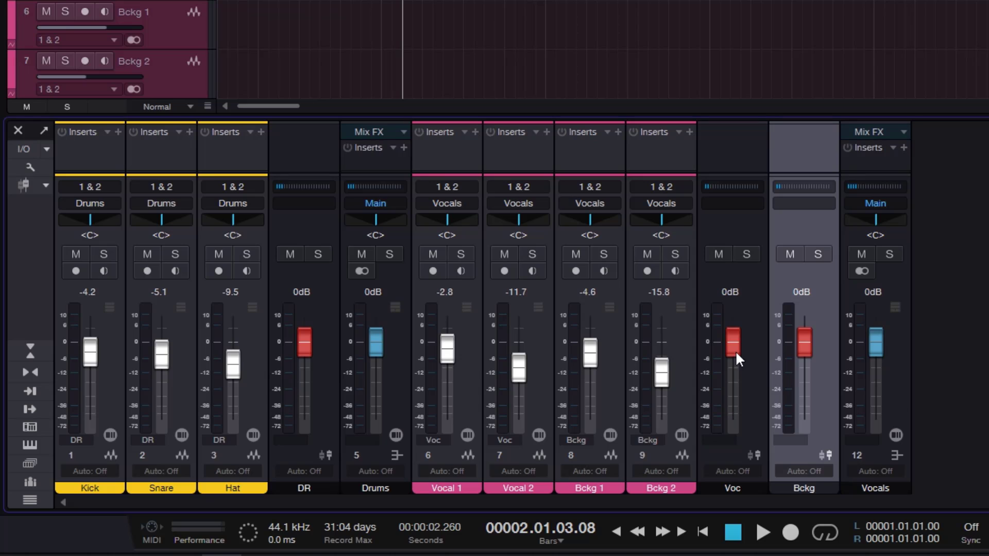
# Step: Move the two vocal VCA faders up and down, leaving Voc at -3.2 dB and Bckg at -0.1 dB
pyautogui.moveTo(735, 350)
pyautogui.mouseDown()
pyautogui.moveTo(741, 376)
pyautogui.moveTo(733, 351)
pyautogui.mouseUp()
pyautogui.moveTo(812, 337)
pyautogui.mouseDown()
pyautogui.moveTo(806, 380)
pyautogui.moveTo(798, 328)
pyautogui.moveTo(809, 339)
pyautogui.mouseUp()
pyautogui.moveTo(736, 344)
pyautogui.mouseDown()
pyautogui.moveTo(730, 363)
pyautogui.moveTo(733, 354)
pyautogui.mouseUp()
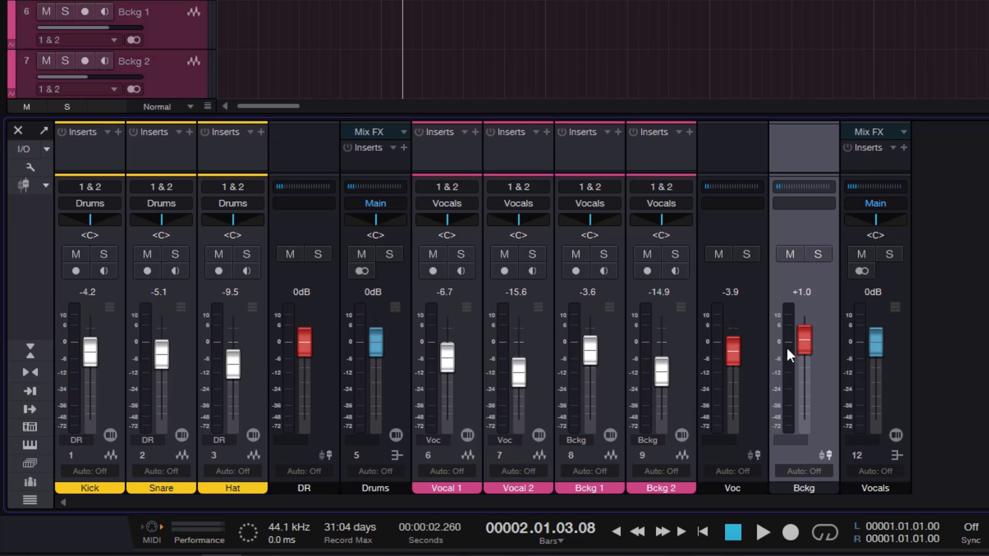
pyautogui.moveTo(804, 341)
pyautogui.mouseDown()
pyautogui.moveTo(807, 372)
pyautogui.moveTo(806, 344)
pyautogui.mouseUp()
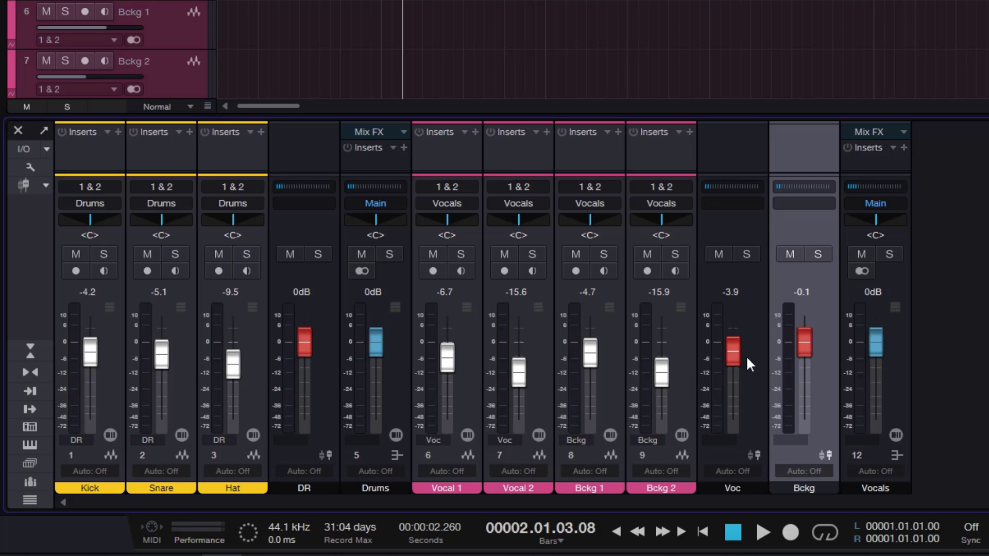
pyautogui.moveTo(734, 355); pyautogui.dragTo(734, 354)
# Step: Try lowering all four vocal channels together by their own faders, and undo the level change
pyautogui.click(451, 353)
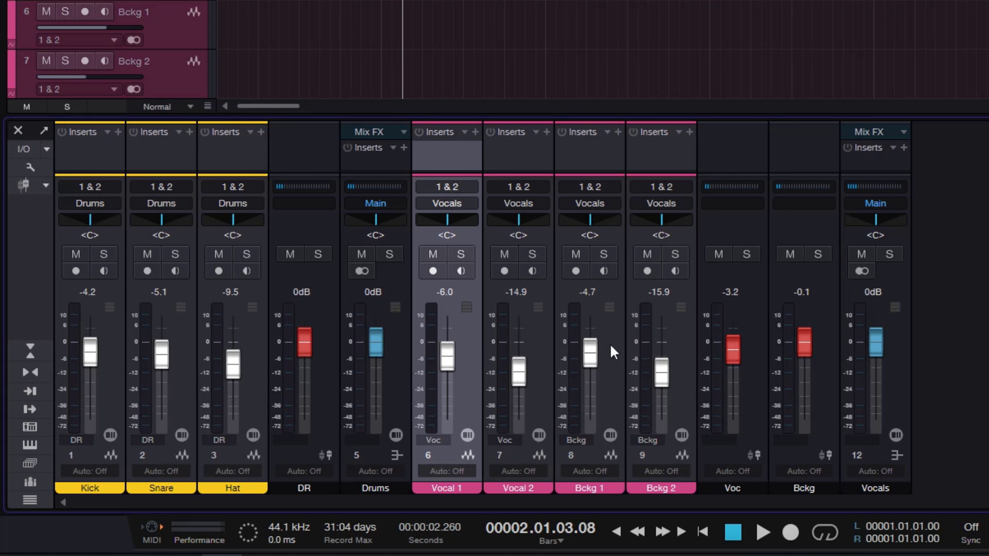
pyautogui.keyDown('shift'); pyautogui.click(672, 350); pyautogui.keyUp('shift')
pyautogui.moveTo(591, 354); pyautogui.dragTo(593, 375)
pyautogui.hotkey('ctrl', 'z')
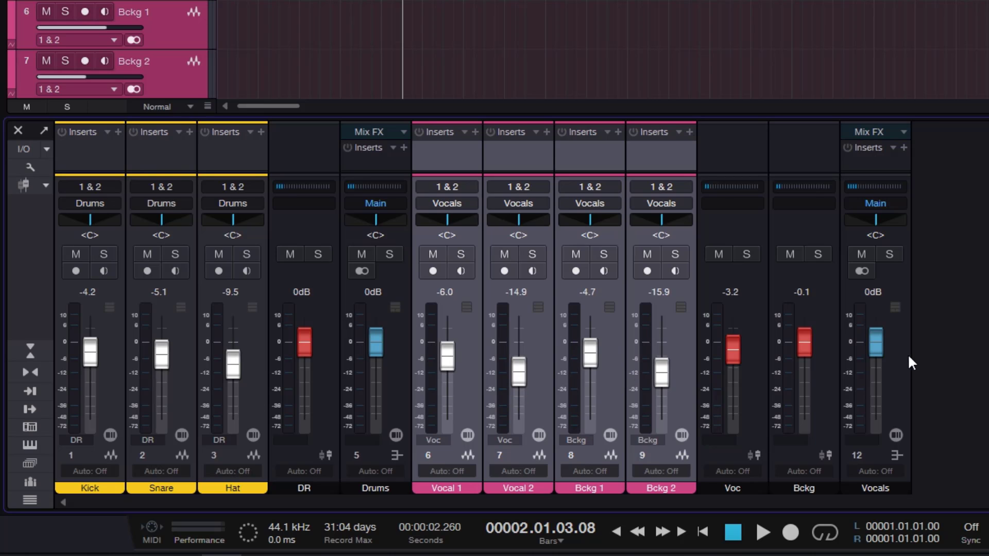
# Step: Add a VCA channel controlling the Voc and Bckg VCAs, lower its fader to -7.7 dB and raise it to -1.1 dB
pyautogui.click(762, 336)
pyautogui.keyDown('shift'); pyautogui.click(821, 342); pyautogui.keyUp('shift')
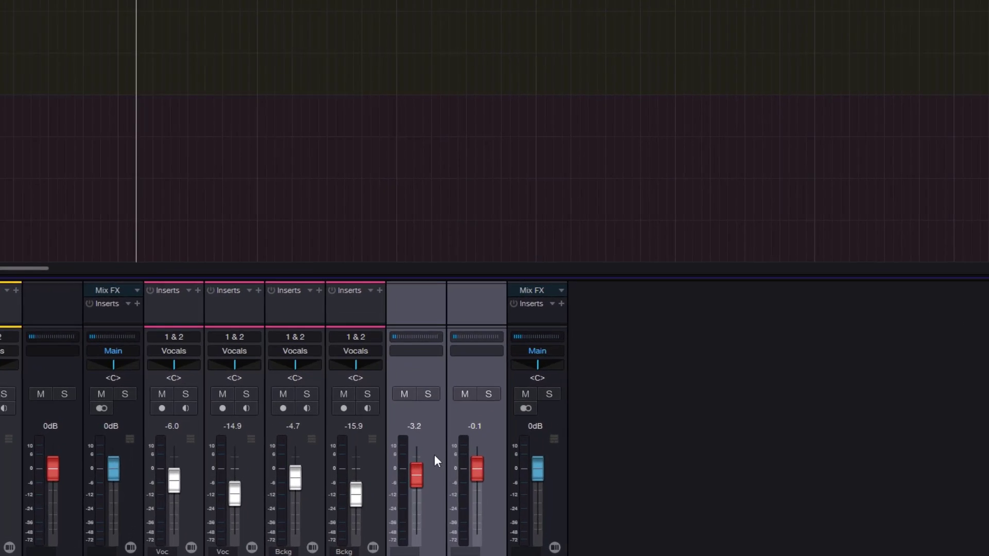
pyautogui.rightClick(475, 412)
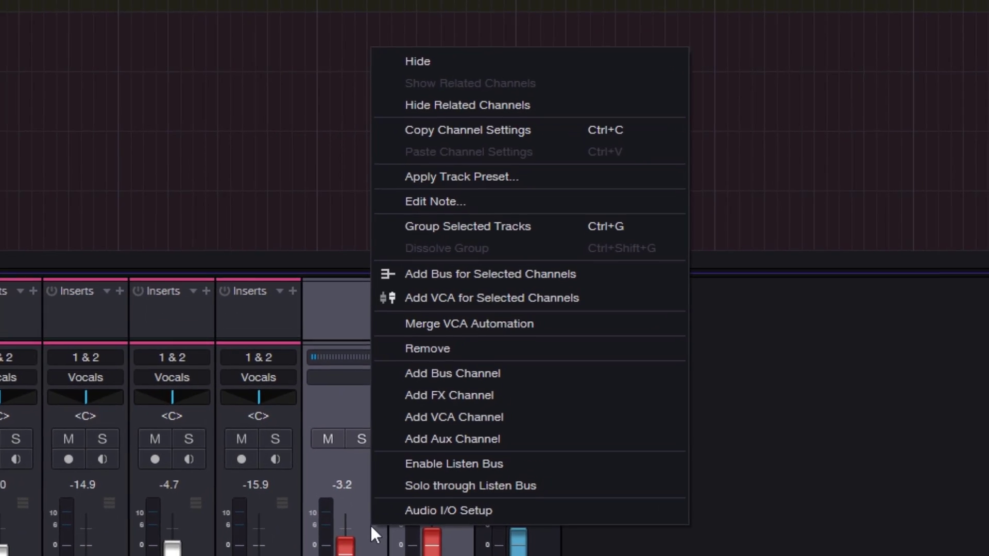
pyautogui.click(446, 299)
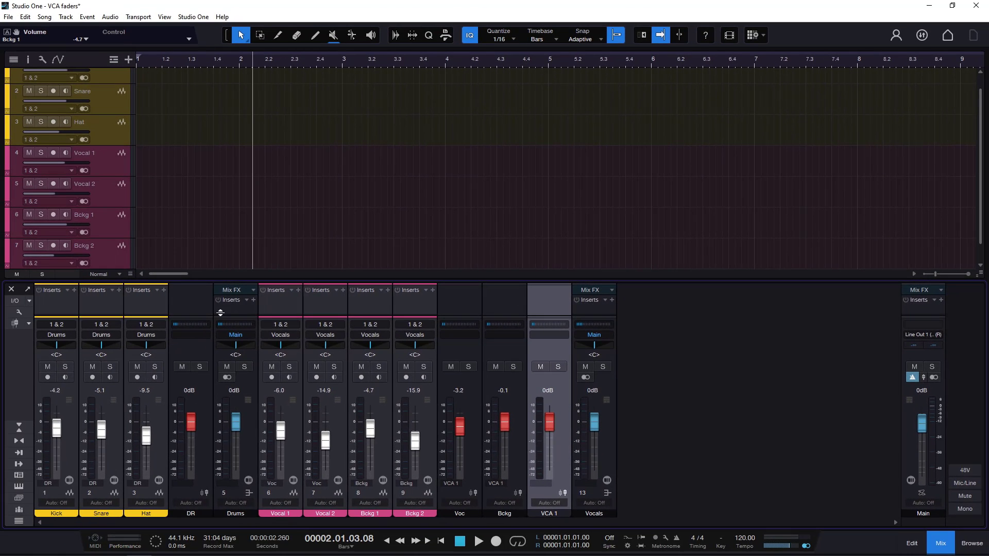
pyautogui.moveTo(549, 422); pyautogui.dragTo(549, 435)
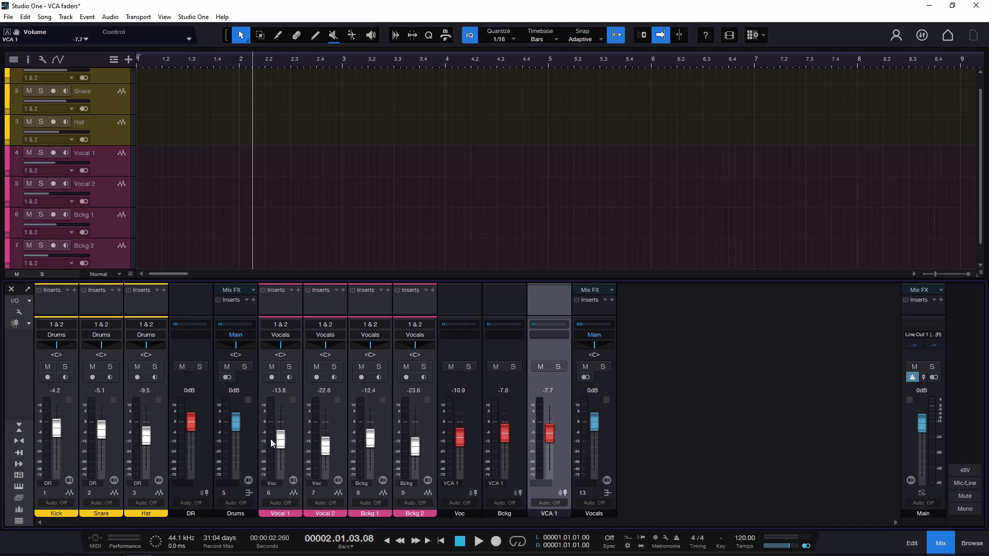
pyautogui.moveTo(549, 438); pyautogui.dragTo(552, 430)
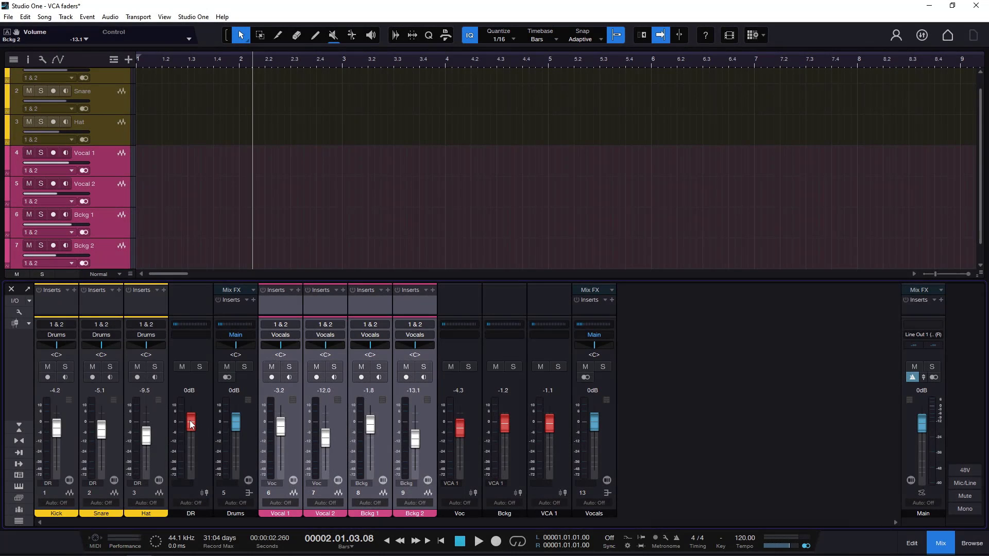
# Step: Open the volume automation of the DR VCA channel in the arrangement and make its track taller
pyautogui.click(190, 421)
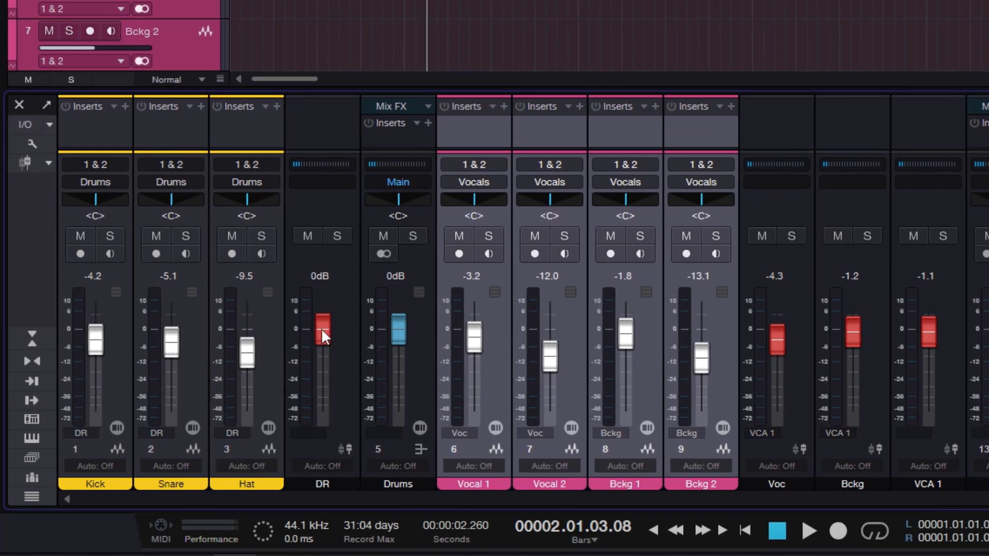
pyautogui.rightClick(320, 329)
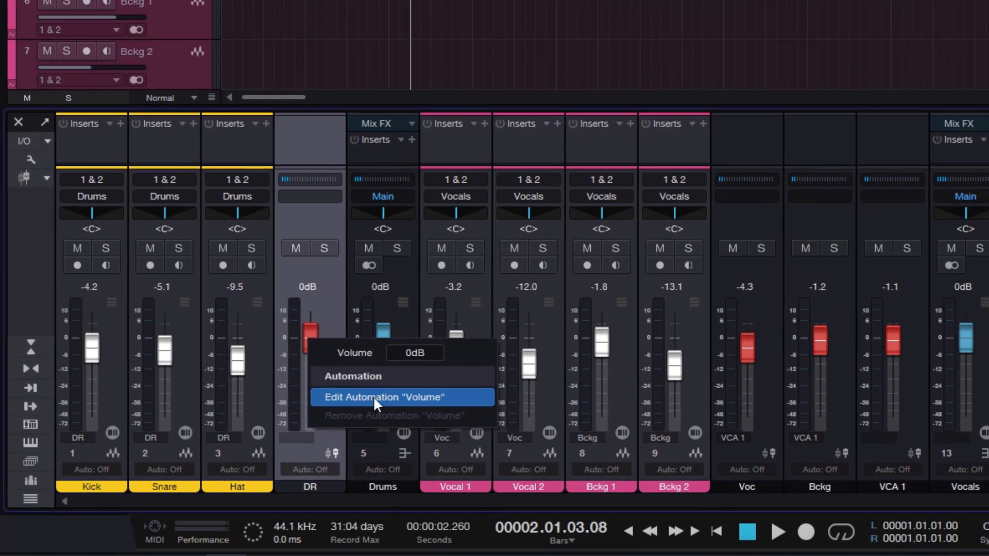
pyautogui.click(388, 390)
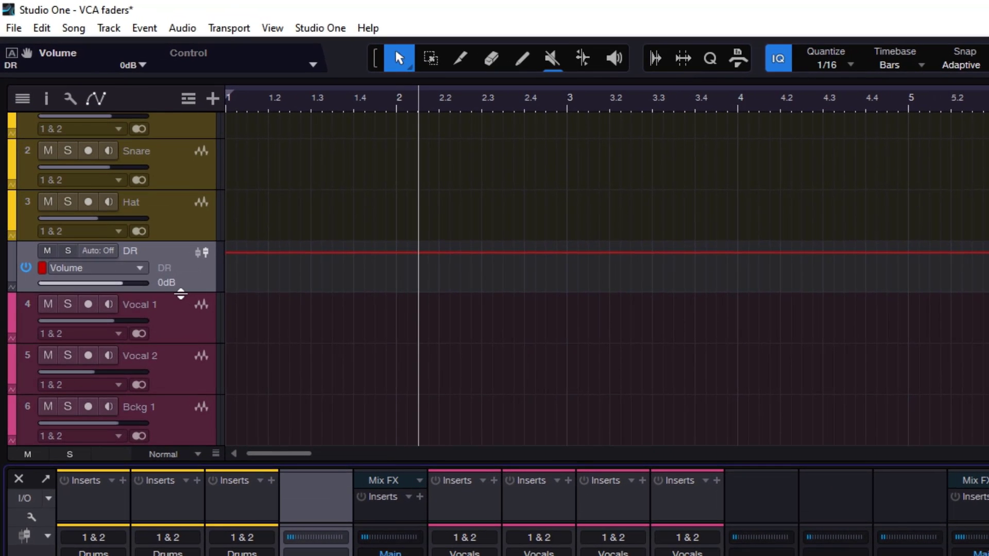
pyautogui.moveTo(181, 294); pyautogui.dragTo(180, 359)
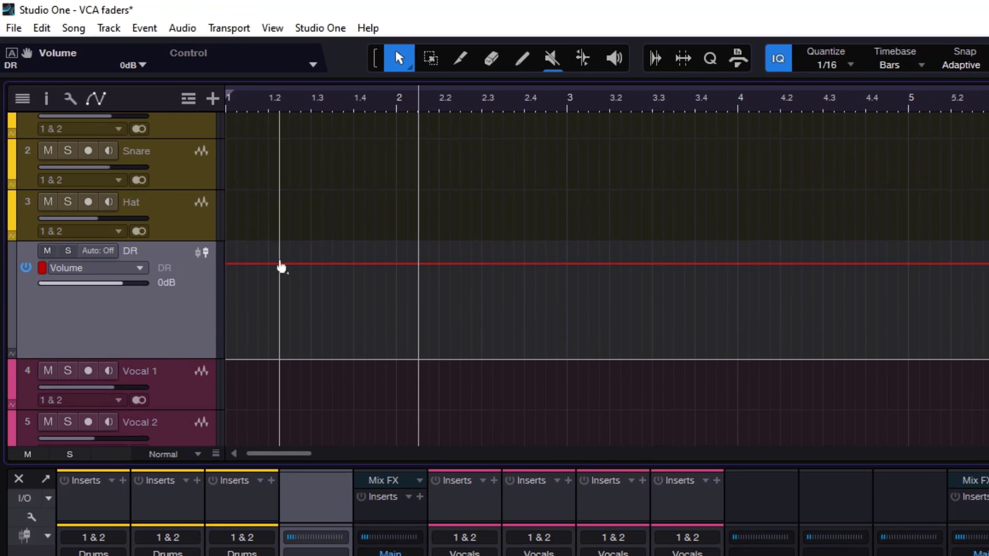
# Step: Draw a falling and rising volume envelope on the DR track, with points from -3.6 dB at beat 1.2 through to bar 4
pyautogui.click(267, 270)
pyautogui.click(312, 273)
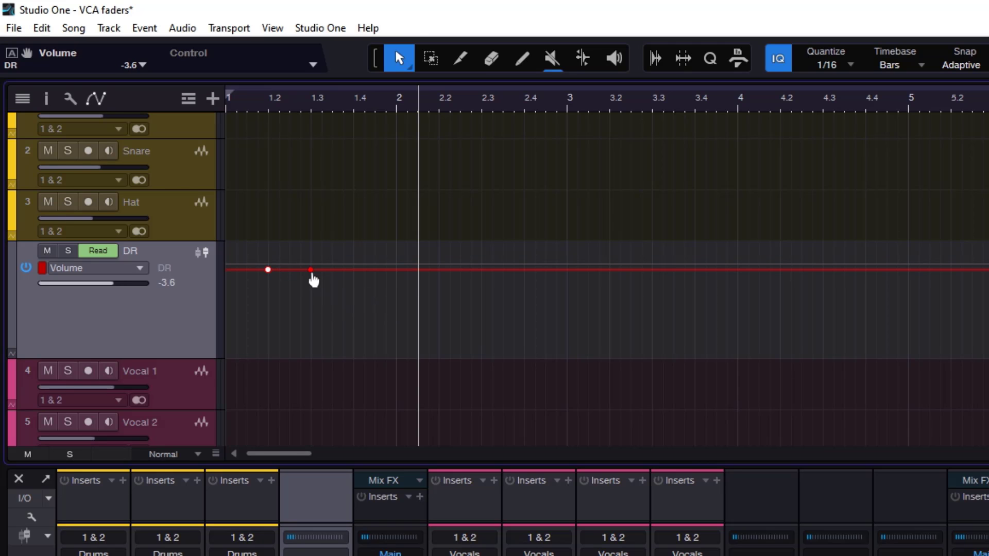
pyautogui.moveTo(313, 273); pyautogui.dragTo(315, 303)
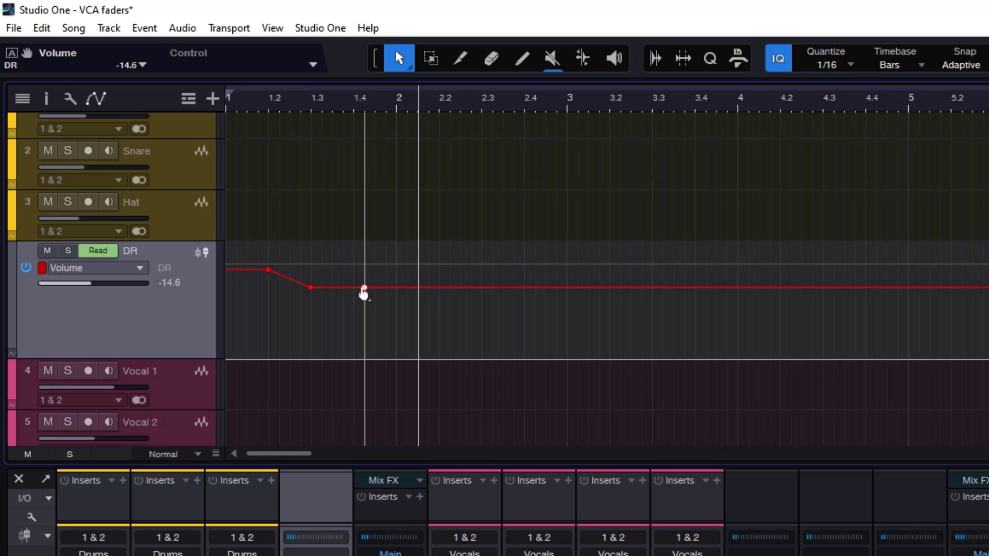
pyautogui.moveTo(364, 288); pyautogui.dragTo(428, 293)
pyautogui.click(406, 323)
pyautogui.click(433, 308)
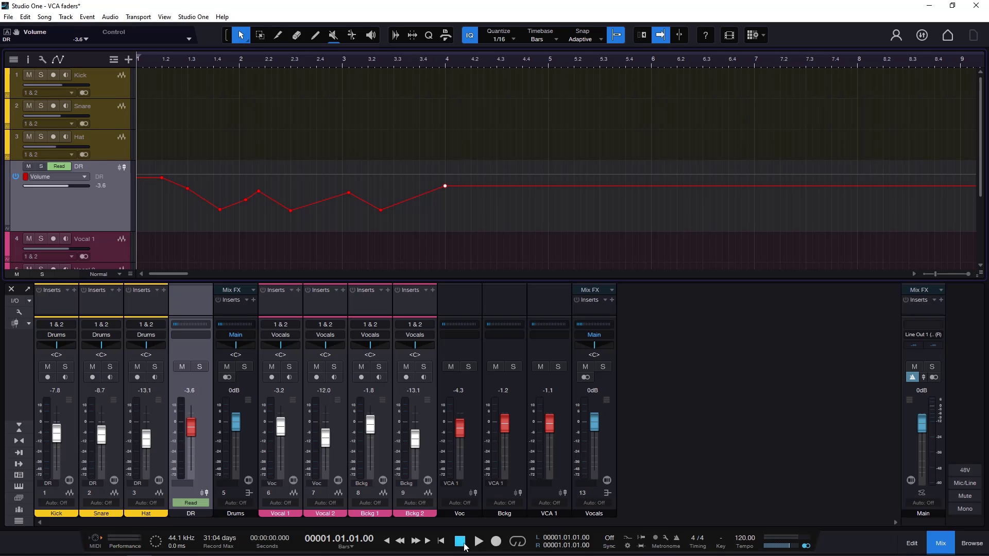
# Step: Play the song from the start to watch the DR automation move the drum faders, and return to the beginning
pyautogui.click(479, 541)
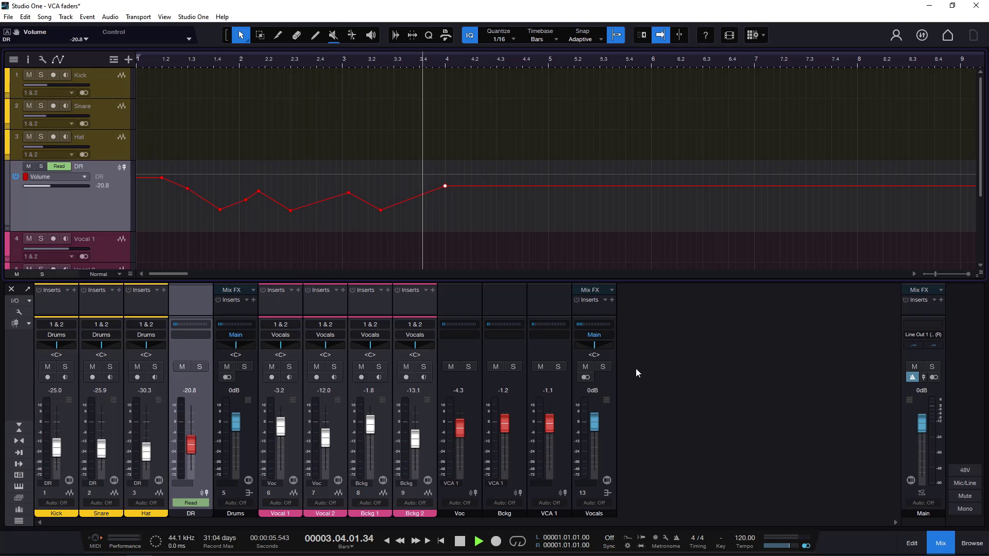
pyautogui.press('space')
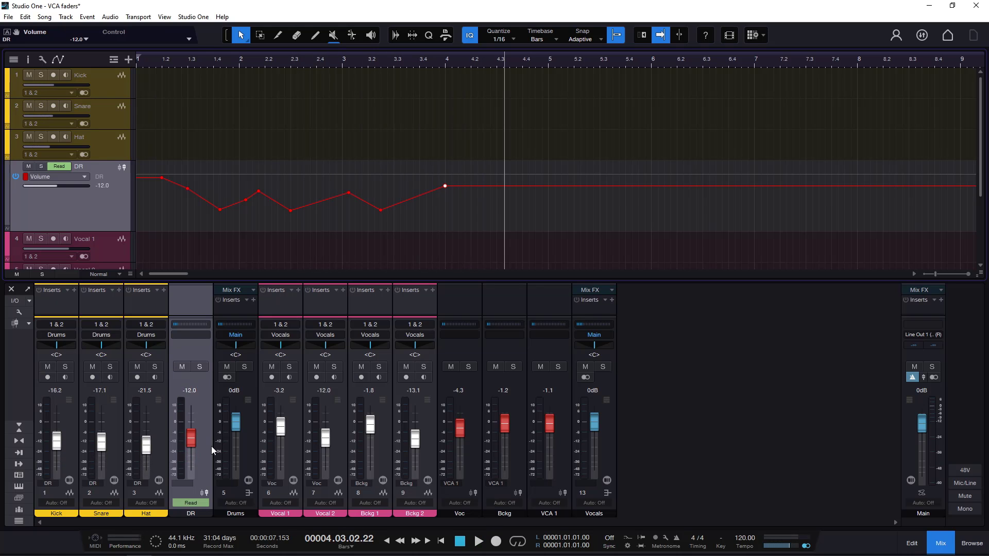
pyautogui.click(464, 544)
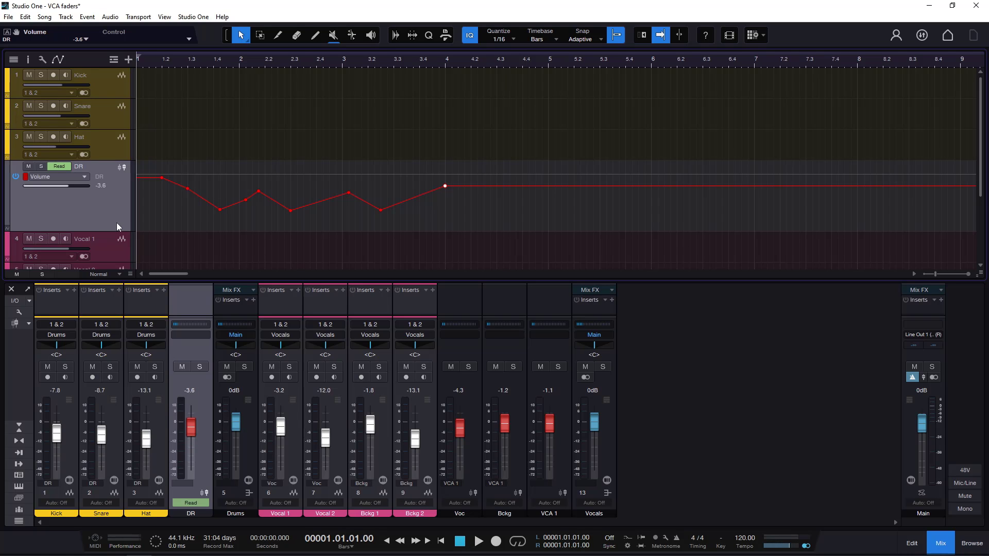
# Step: Examine the DR track's options and automation points, and go through the Kick, Snare and Hat tracks it controls
pyautogui.rightClick(103, 206)
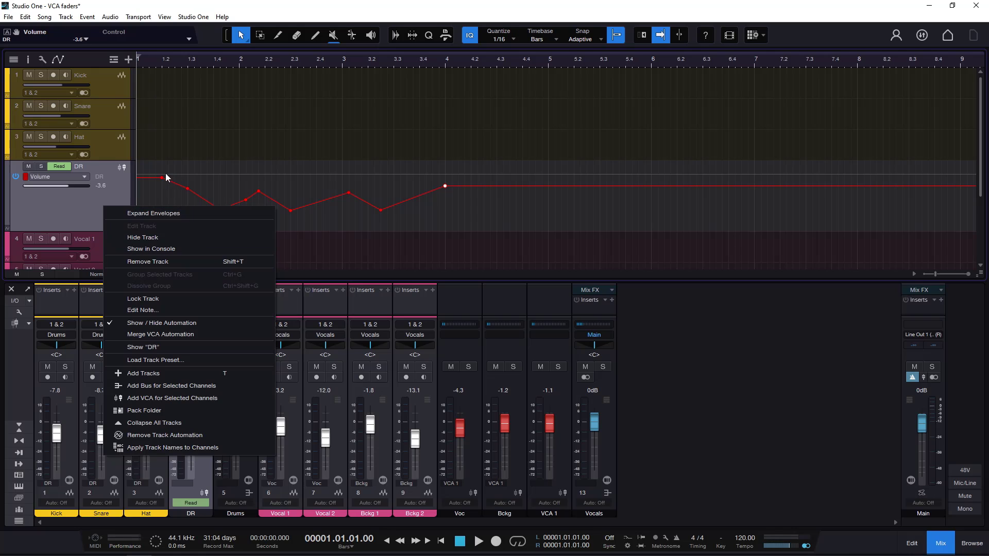
pyautogui.click(252, 159)
pyautogui.moveTo(484, 212); pyautogui.dragTo(128, 181)
pyautogui.click(413, 198)
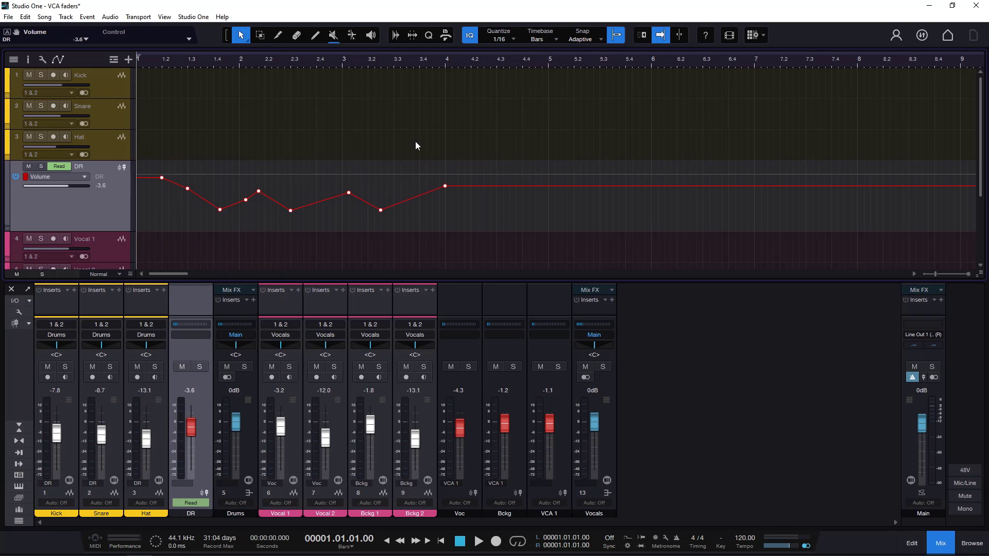
pyautogui.click(106, 85)
pyautogui.click(101, 119)
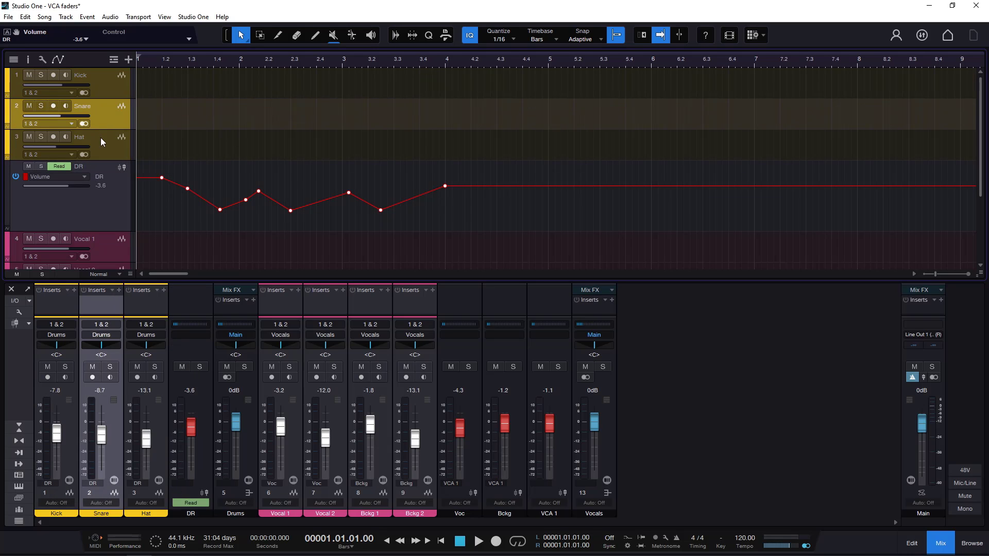
pyautogui.click(100, 137)
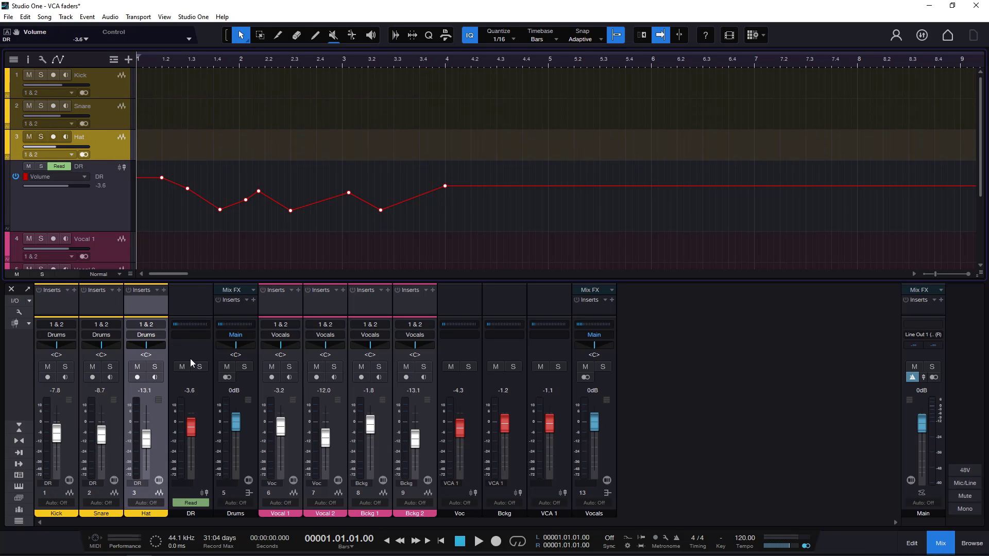
# Step: Merge the DR track's VCA automation into the drum channels it controls
pyautogui.click(100, 207)
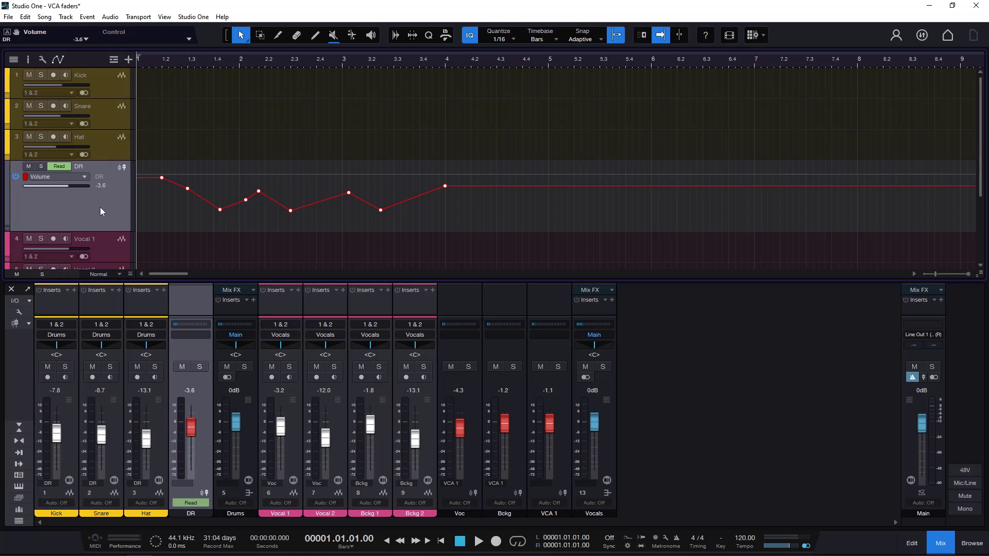
pyautogui.rightClick(100, 207)
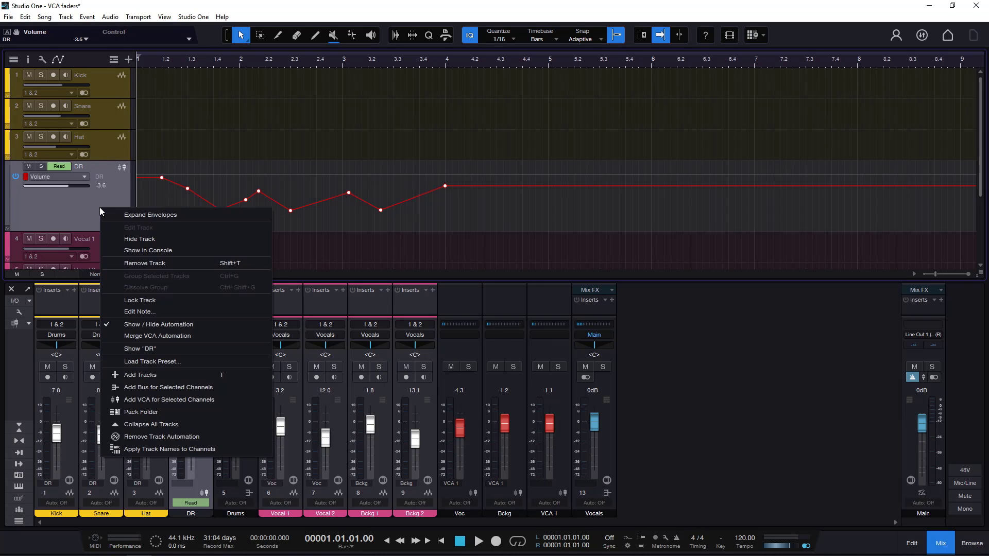
pyautogui.click(156, 335)
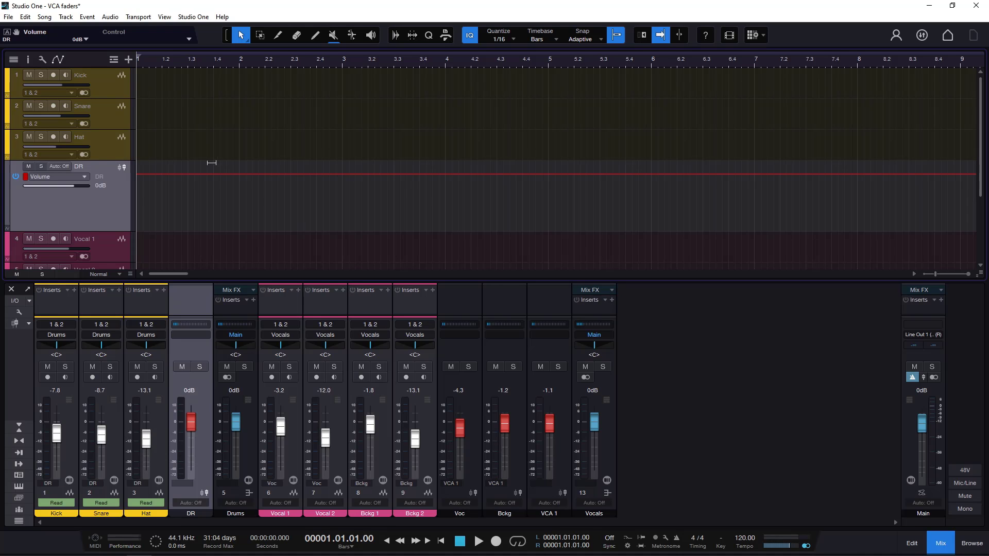
# Step: Show the track automation and expand the volume and pan envelope lanes of the Kick, Snare and Hat tracks
pyautogui.click(107, 151)
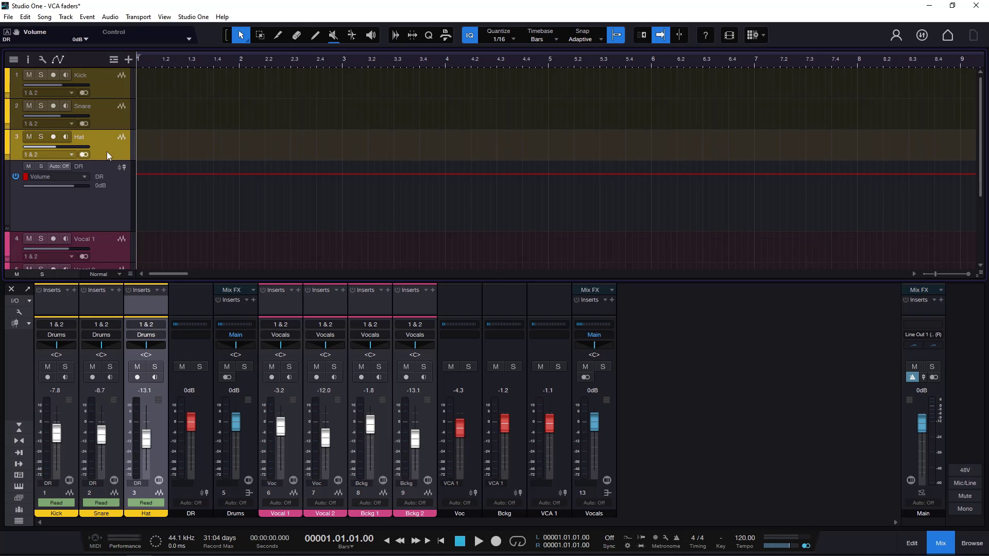
pyautogui.press('a')
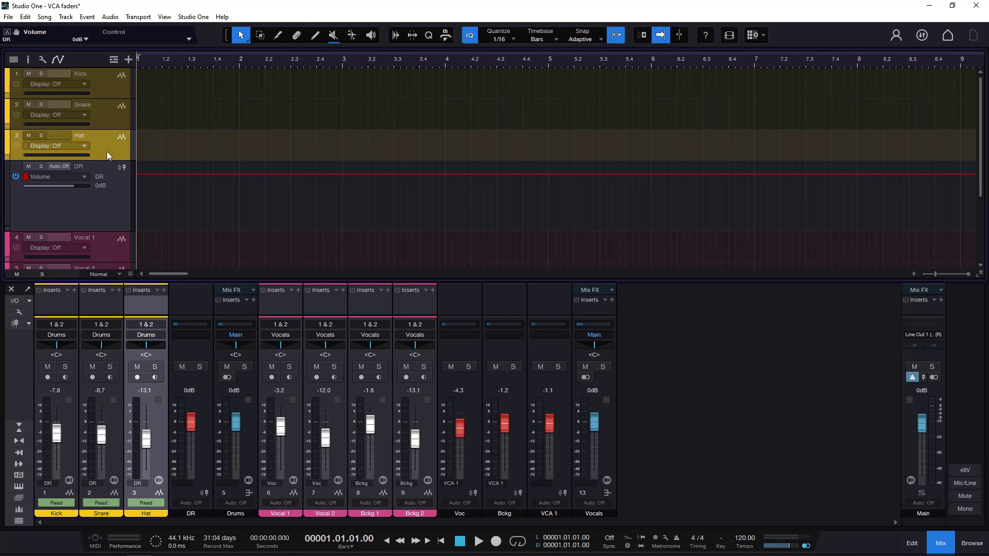
pyautogui.click(7, 95)
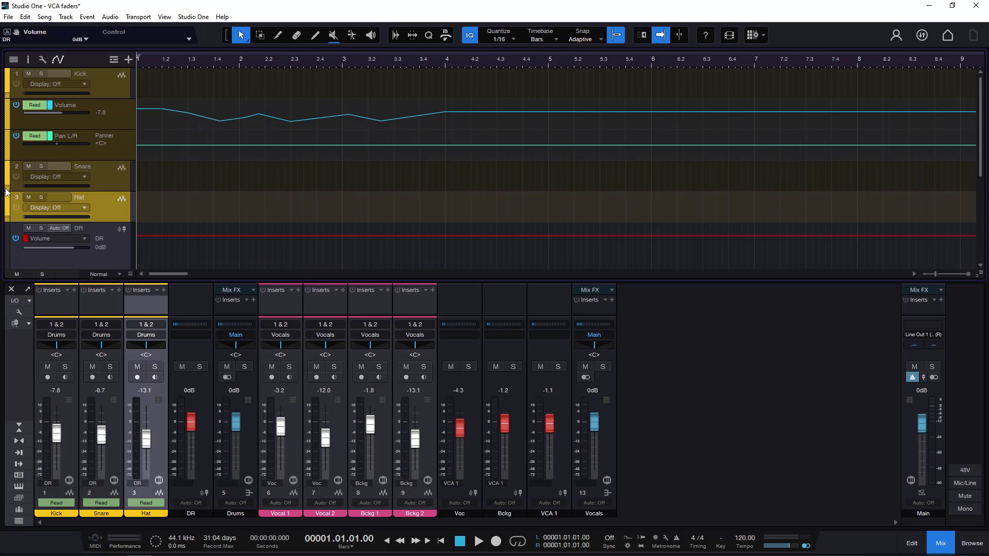
pyautogui.click(25, 151)
pyautogui.click(7, 189)
pyautogui.scroll(-3, 74, 181)
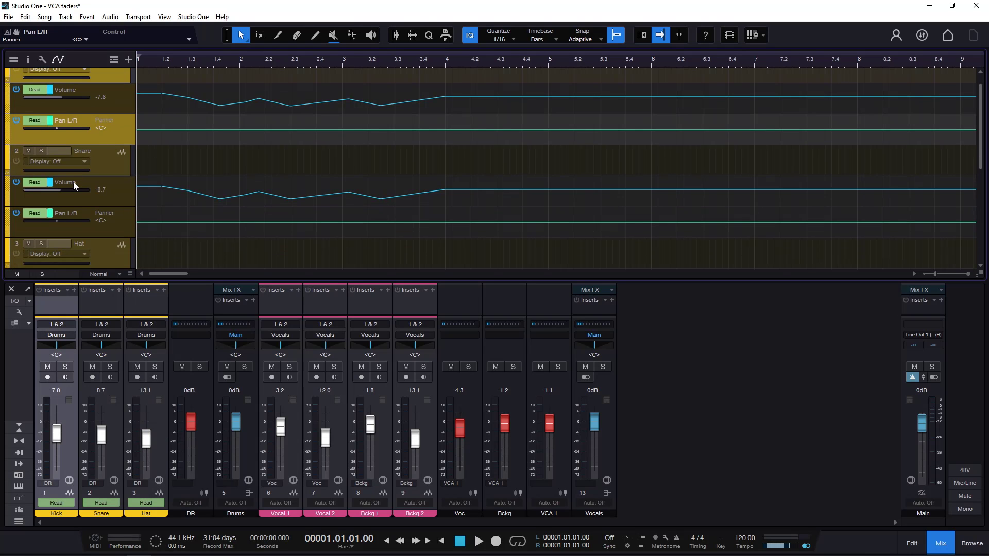
pyautogui.scroll(-3, 17, 237)
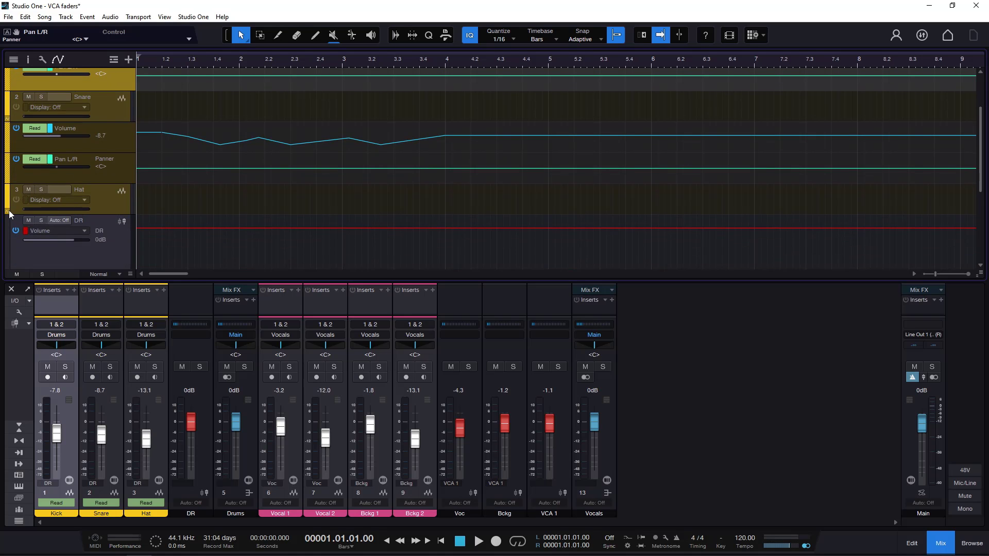
pyautogui.click(8, 212)
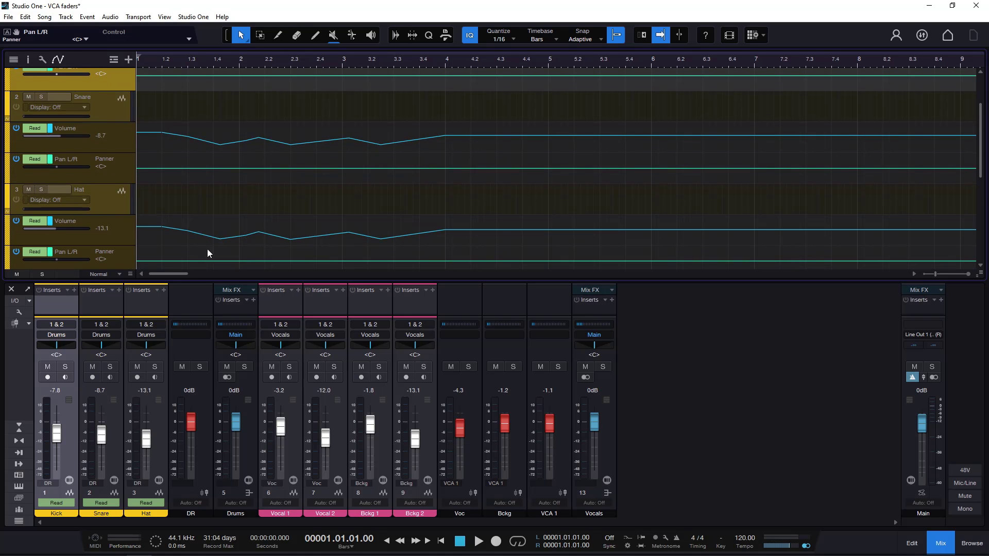
# Step: Hide the mixer and go through the Hat, Snare, Kick and DR tracks to compare their volume envelopes
pyautogui.click(940, 547)
pyautogui.scroll(5, 384, 275)
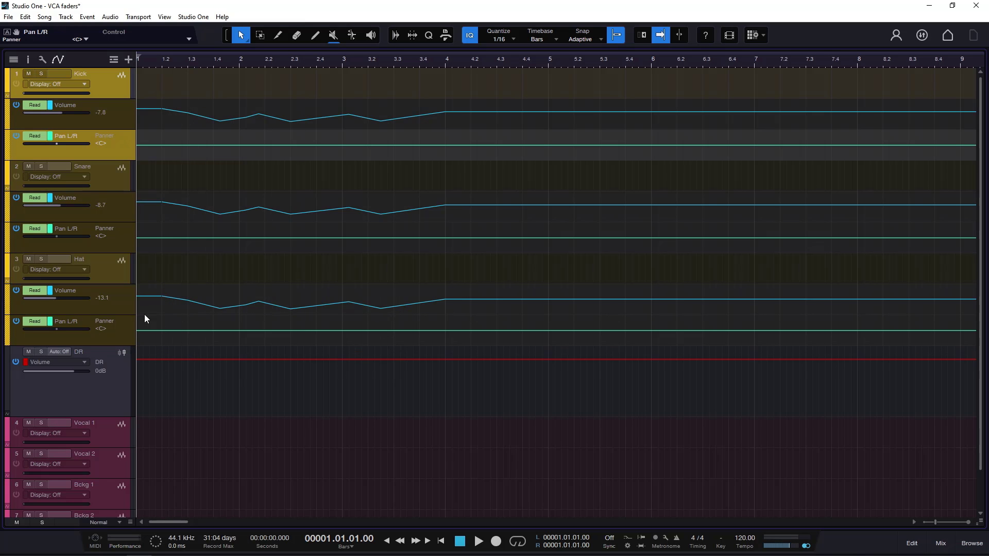
pyautogui.click(107, 276)
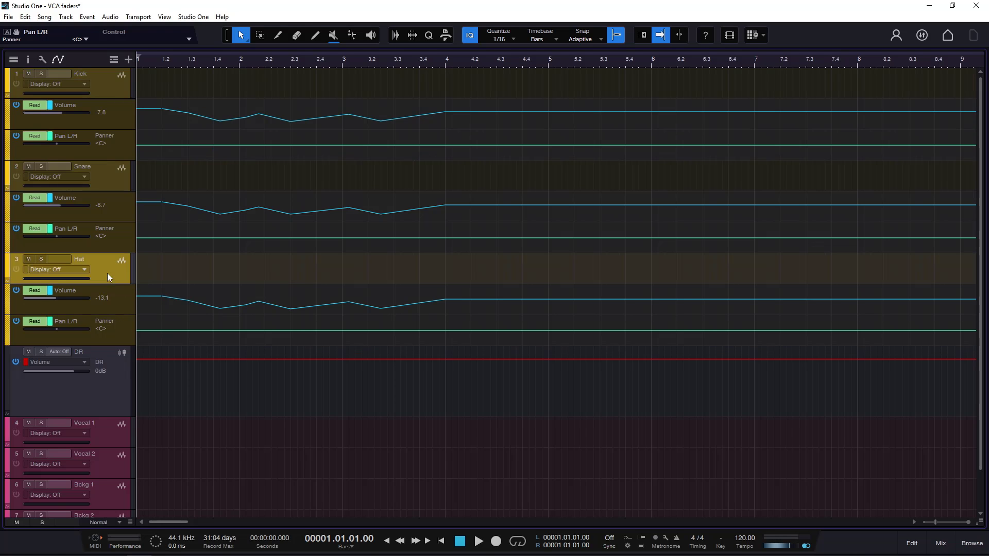
pyautogui.click(109, 181)
pyautogui.click(112, 82)
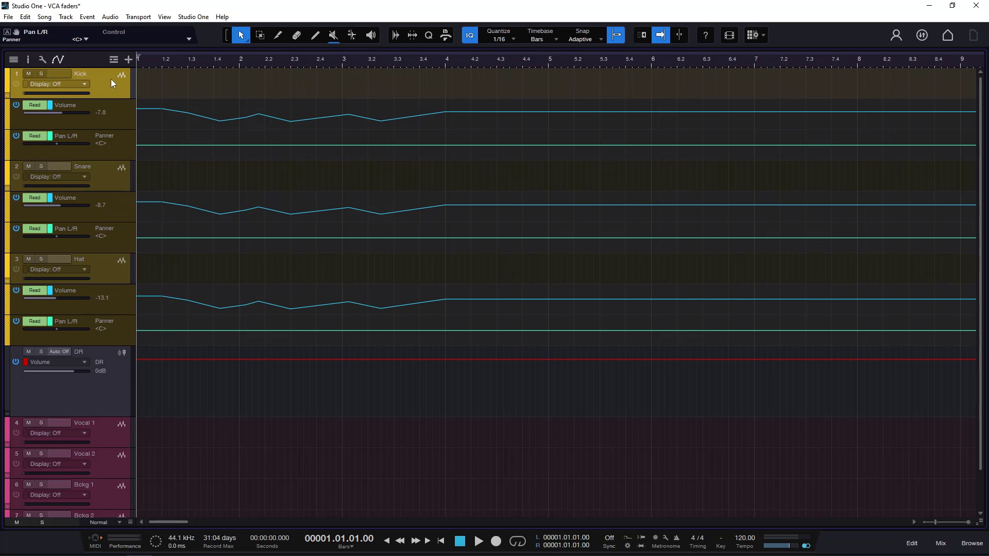
pyautogui.click(86, 397)
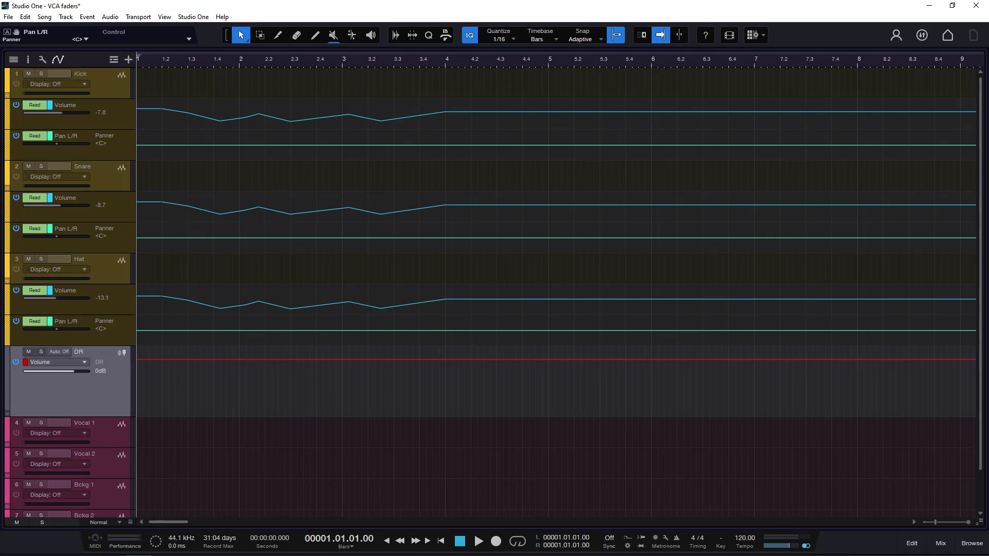
# Step: Reshape the start of the Hat volume envelope by deleting the points before beat 2.3 and raising that point to -6.1 dB, and show the mixer again
pyautogui.click(222, 307)
pyautogui.moveTo(220, 298); pyautogui.dragTo(220, 296)
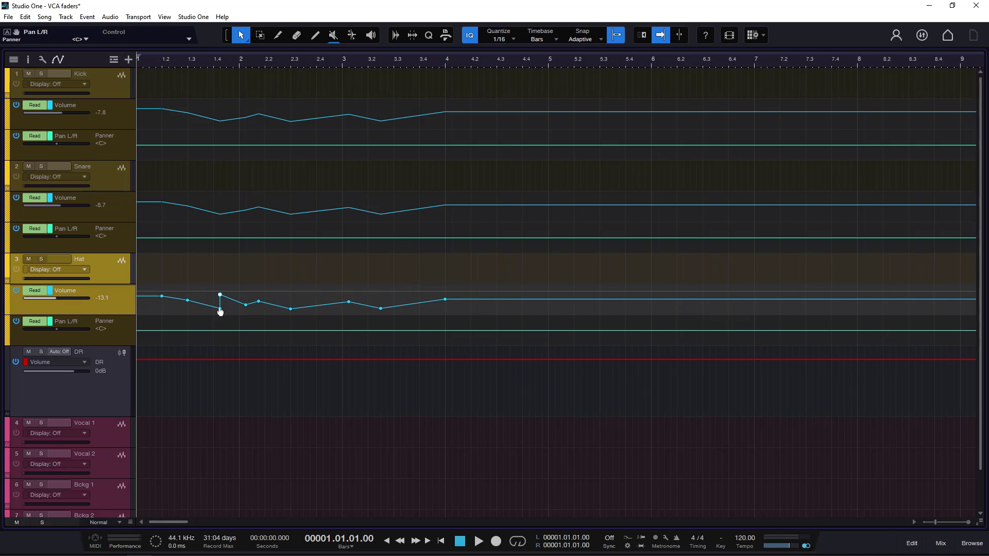
pyautogui.moveTo(284, 315); pyautogui.dragTo(151, 295)
pyautogui.press('Delete')
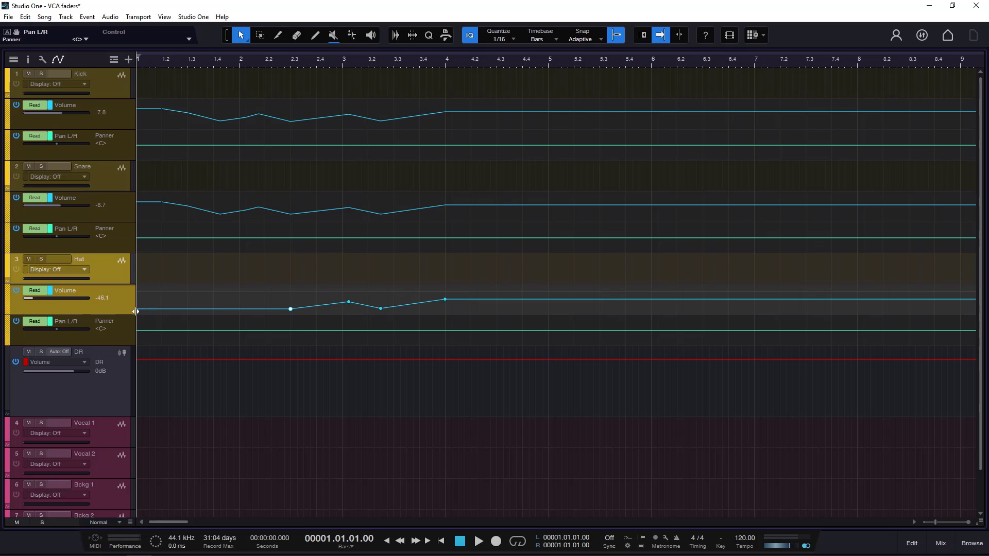
pyautogui.moveTo(289, 310); pyautogui.dragTo(239, 292)
pyautogui.press('F3')
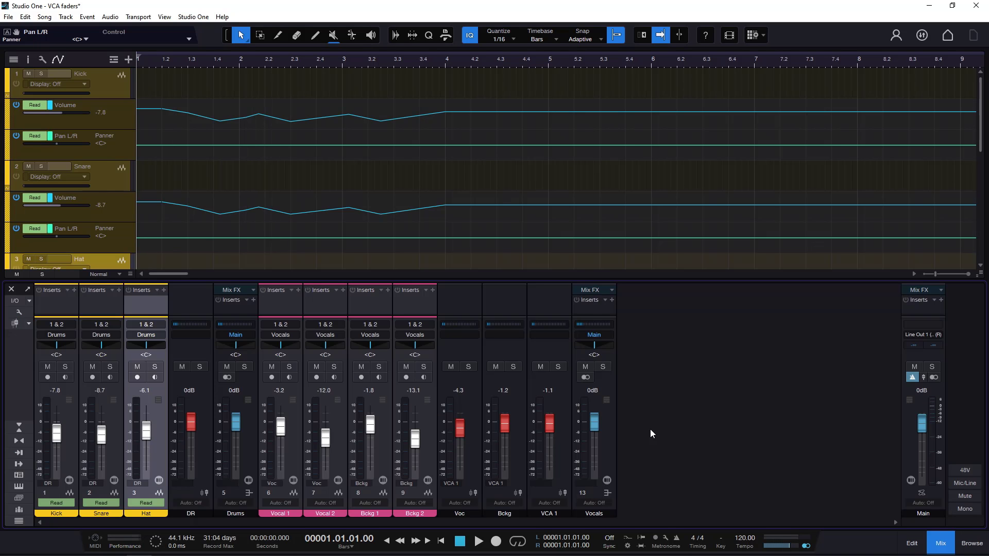